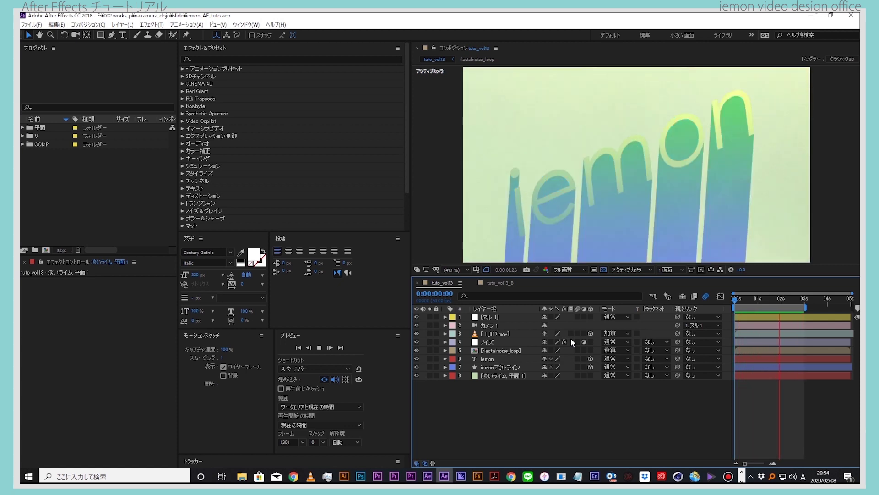
Open tuto_vol13_B and add a pale lime #BFD8AE solid as its background
{"action": "double_click", "coordinate": [571, 338]}
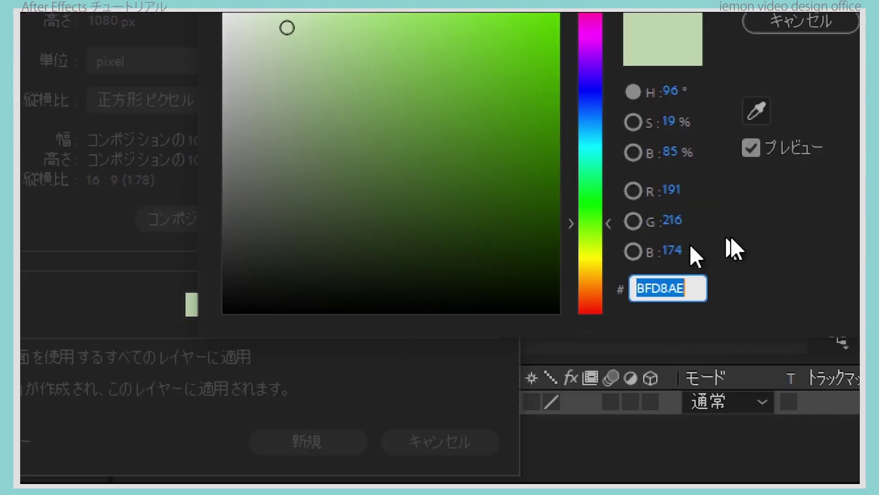
{"action": "key", "text": "Return"}
{"action": "key", "text": "Return"}
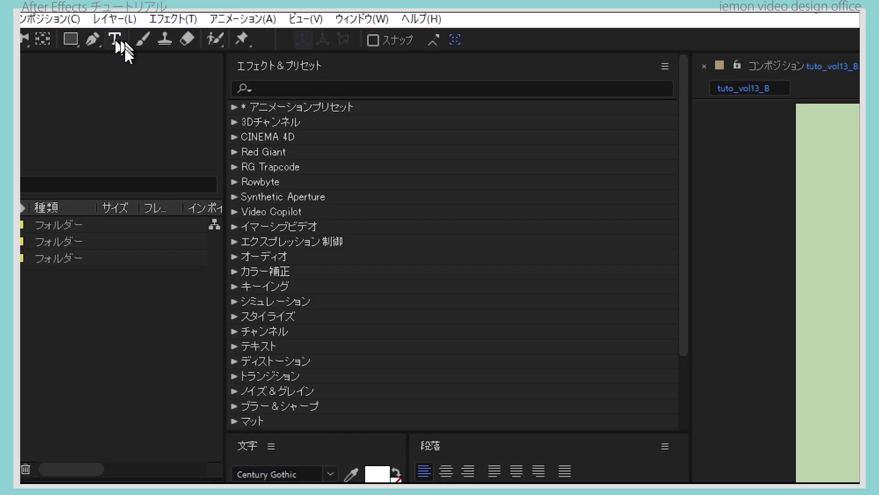
Add a horizontal text layer reading 'iemon' to the composition
{"action": "left_click", "coordinate": [117, 42]}
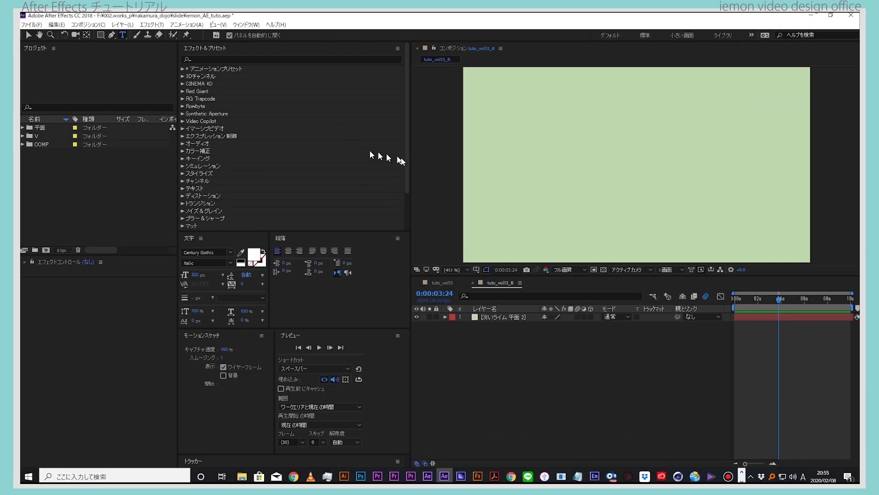
{"action": "left_click", "coordinate": [532, 164]}
{"action": "type", "text": "iemon"}
{"action": "left_click", "coordinate": [550, 348]}
Centre the iemon text's anchor point and position it in the middle of the composition
{"action": "left_click", "coordinate": [516, 317]}
{"action": "key", "text": "ctrl+alt+Home"}
{"action": "key", "text": "ctrl+Home"}
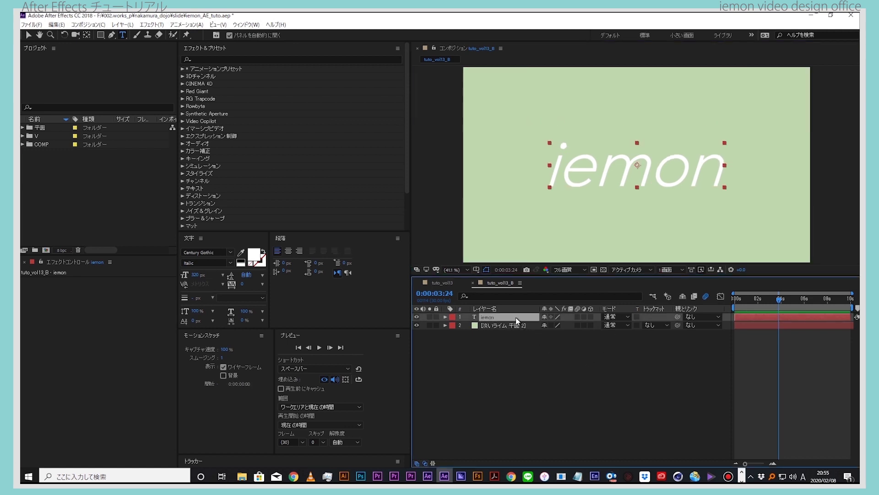
{"action": "left_click", "coordinate": [568, 334]}
{"action": "left_click", "coordinate": [502, 316]}
{"action": "key", "text": "v"}
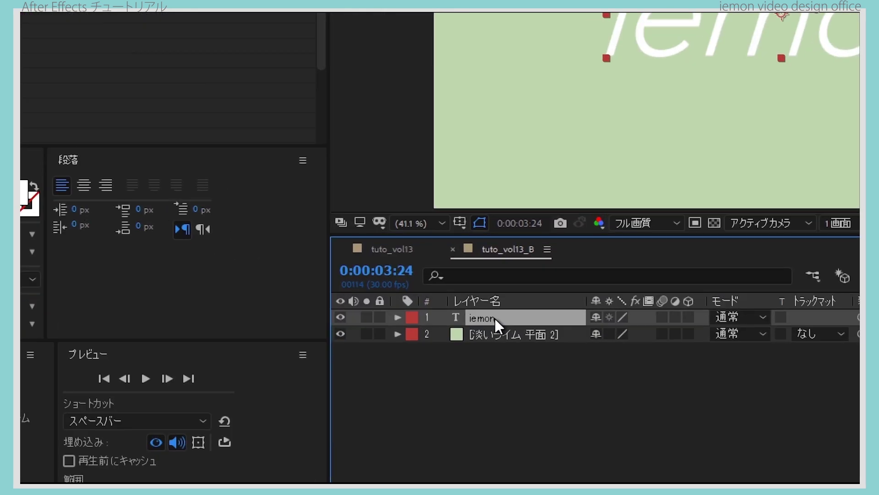
Create an outline shape layer from the iemon text and move it below the text layer
{"action": "right_click", "coordinate": [495, 318]}
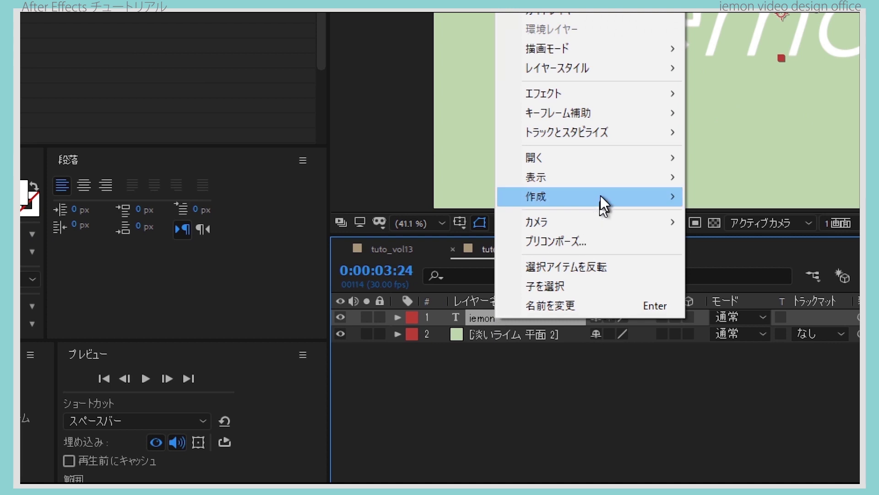
{"action": "mouse_move", "coordinate": [600, 197]}
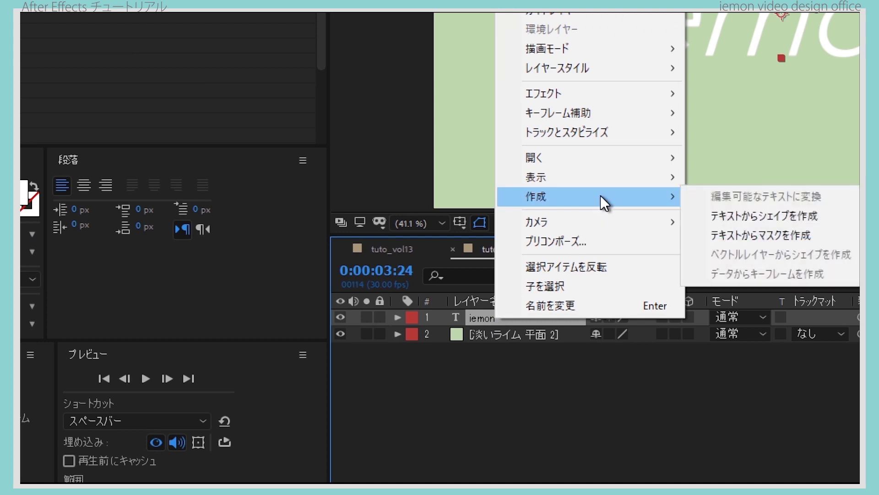
{"action": "left_click", "coordinate": [762, 219]}
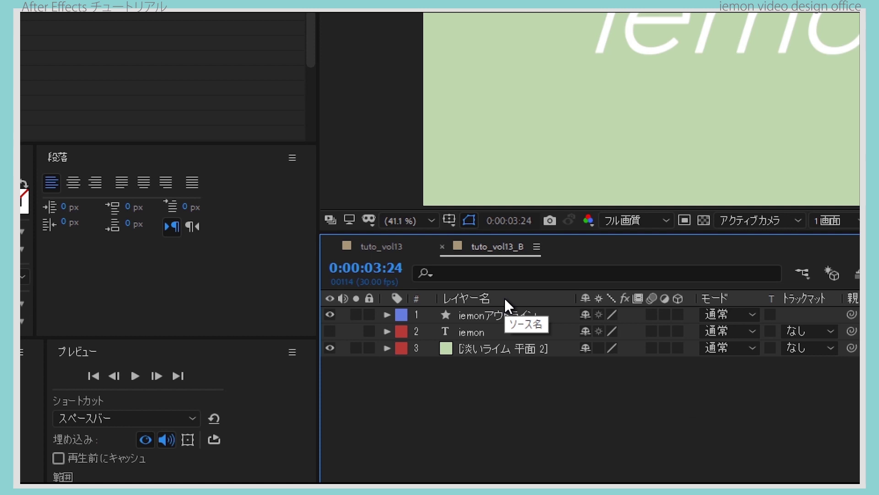
{"action": "left_click", "coordinate": [508, 314]}
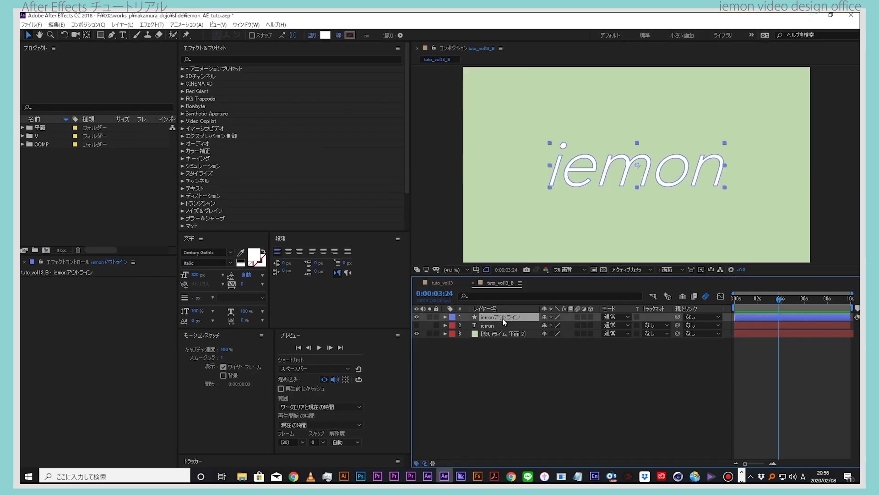
{"action": "left_click_drag", "start_coordinate": [503, 318], "coordinate": [502, 327]}
{"action": "left_click", "coordinate": [522, 360]}
Rename the outline layer to iemon_影 and make the iemon text layer visible again
{"action": "right_click", "coordinate": [518, 325]}
{"action": "left_click", "coordinate": [547, 370]}
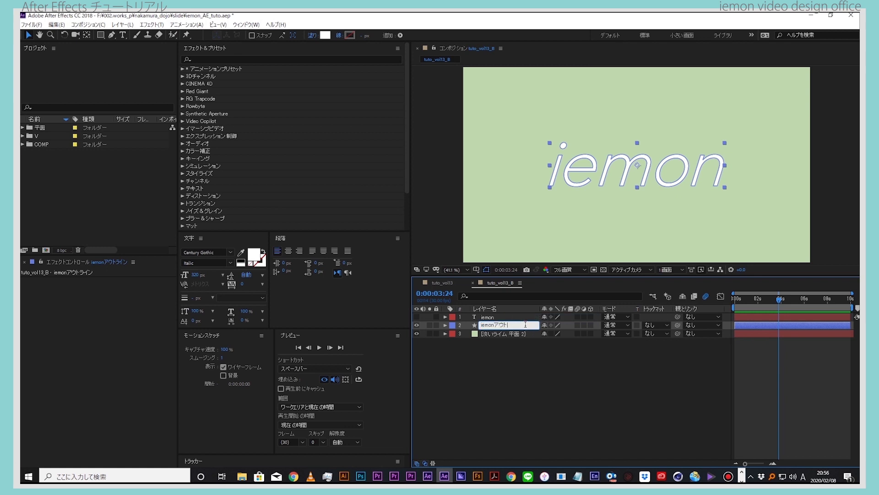
{"action": "type", "text": "_影"}
{"action": "left_click", "coordinate": [502, 317]}
{"action": "left_click", "coordinate": [416, 317]}
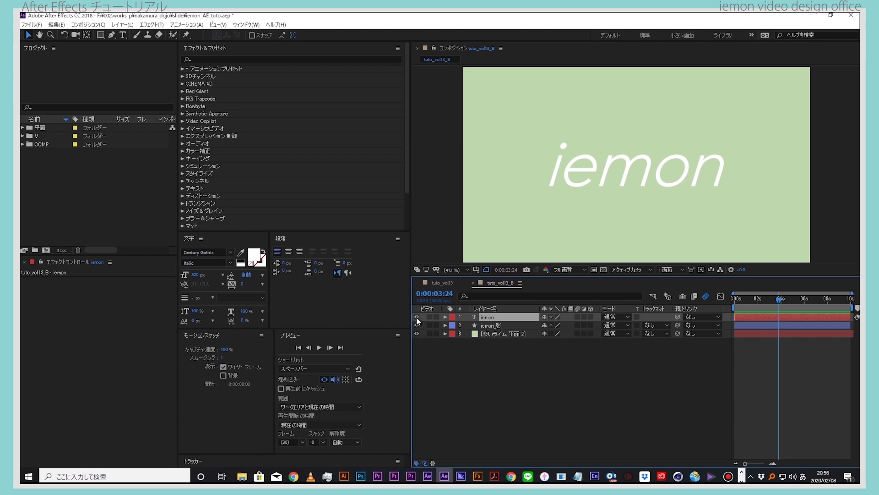
{"action": "left_click", "coordinate": [530, 403]}
{"action": "left_click", "coordinate": [505, 325]}
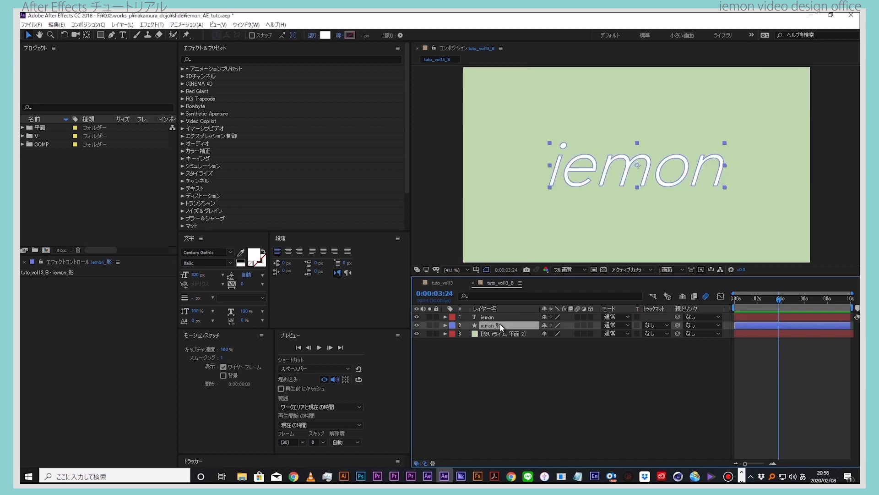
{"action": "left_click", "coordinate": [505, 326]}
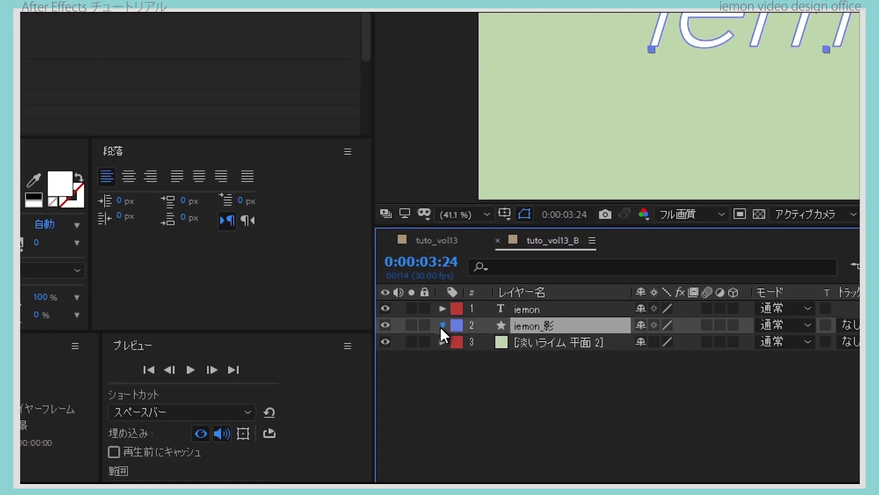
Add a Repeater to the iemon_影 shape contents and set its Copies to 100
{"action": "left_click", "coordinate": [443, 325]}
{"action": "left_click", "coordinate": [742, 342]}
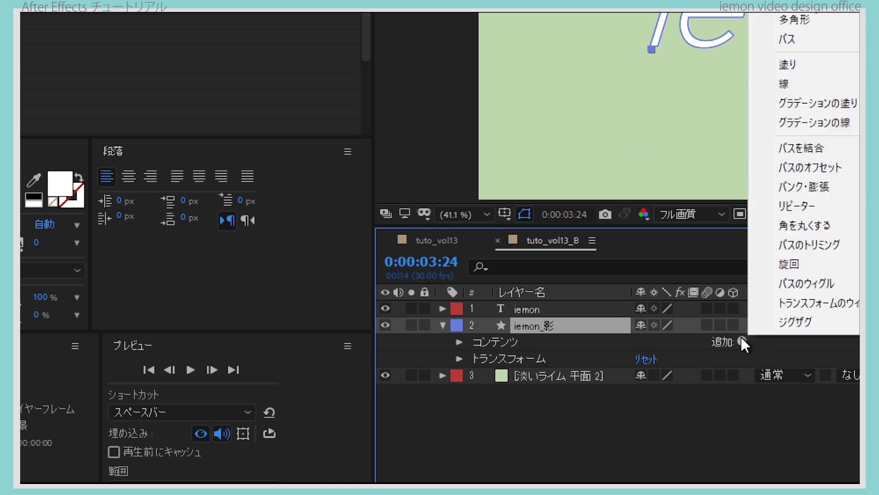
{"action": "left_click", "coordinate": [795, 205]}
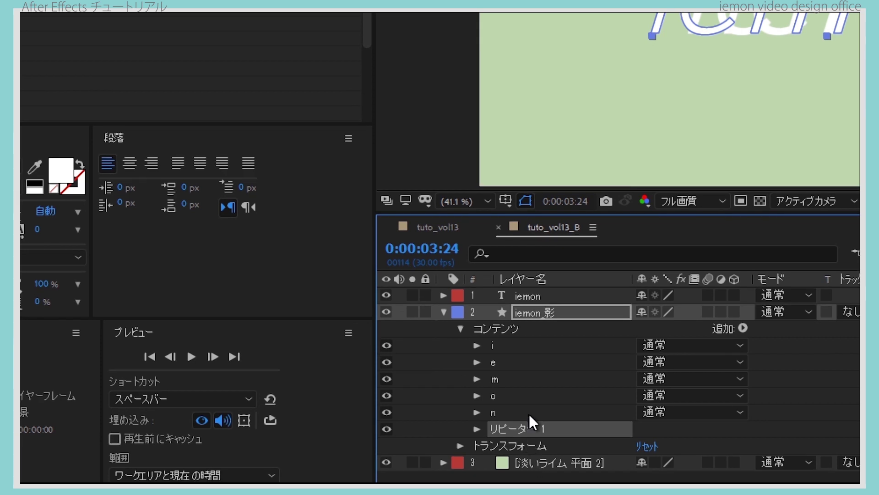
{"action": "left_click", "coordinate": [476, 428]}
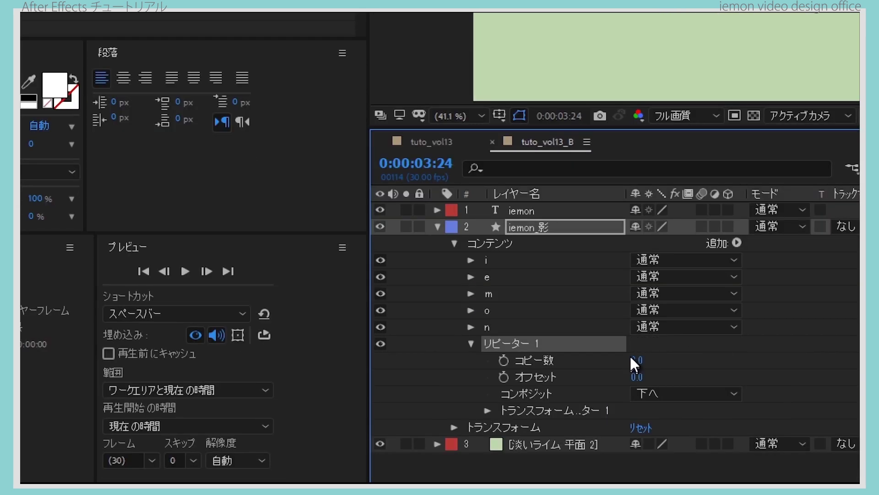
{"action": "left_click", "coordinate": [639, 362]}
{"action": "type", "text": "1"}
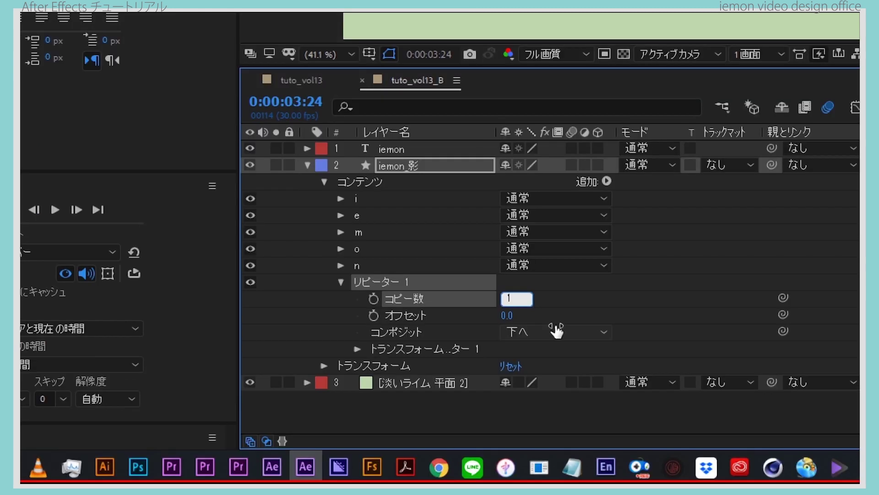
{"action": "key", "text": "Return"}
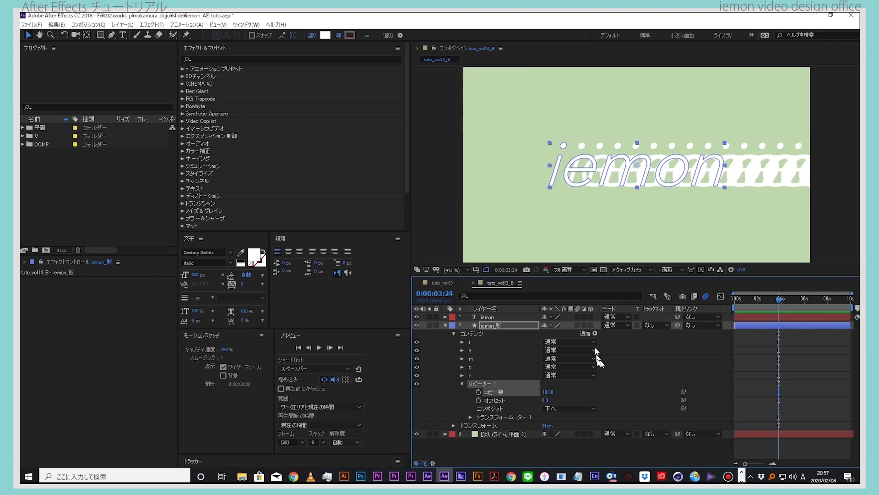
{"action": "left_click", "coordinate": [470, 416]}
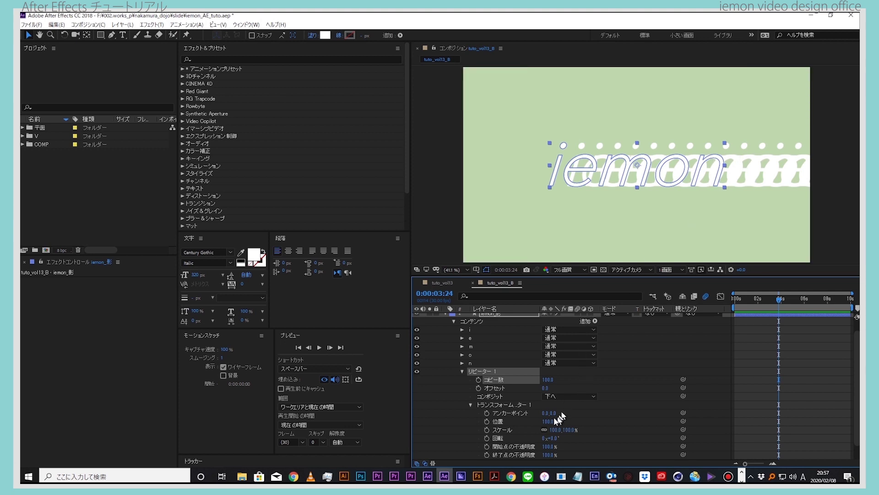
Set the repeater position to 4.0,4.0 for a diagonal long shadow, then go to tuto_vol13's first frame
{"action": "left_click_drag", "start_coordinate": [548, 421], "coordinate": [508, 421]}
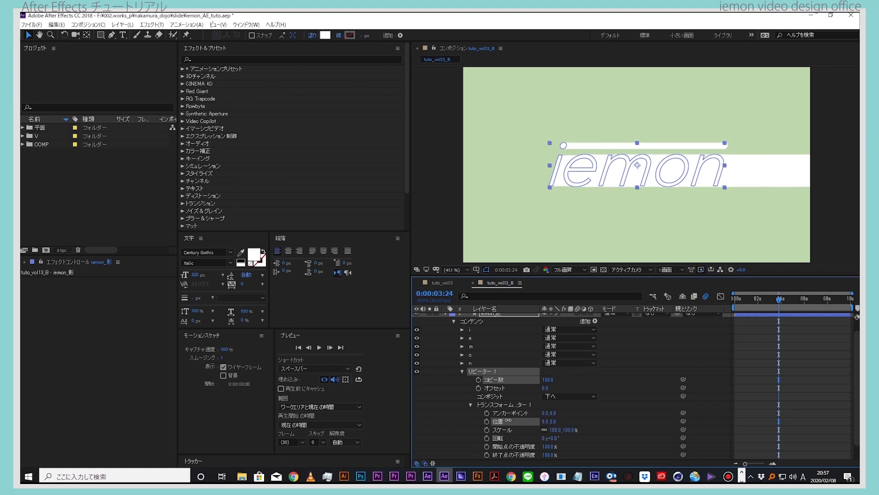
{"action": "left_click_drag", "start_coordinate": [508, 420], "coordinate": [545, 423]}
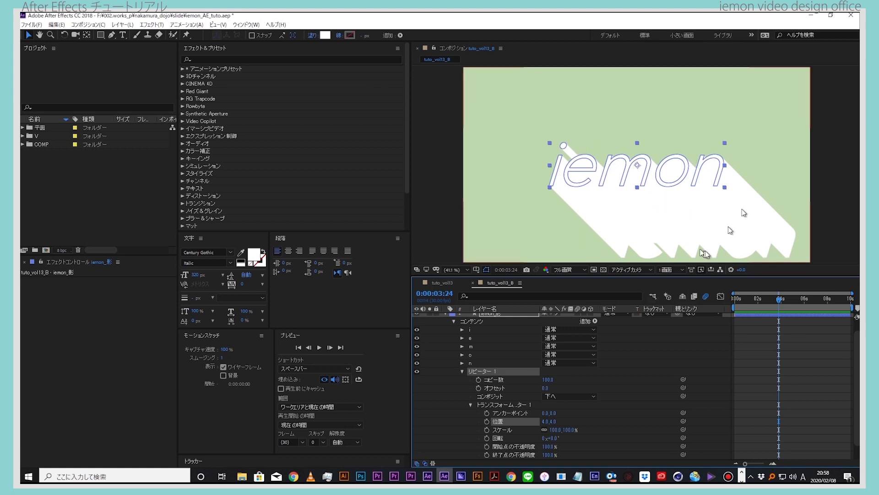
{"action": "left_click", "coordinate": [575, 411]}
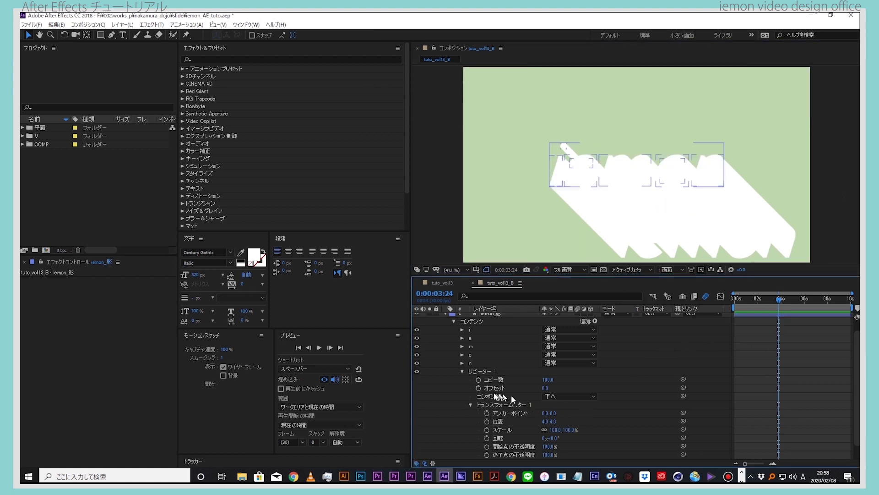
{"action": "left_click", "coordinate": [442, 283]}
{"action": "left_click", "coordinate": [735, 298]}
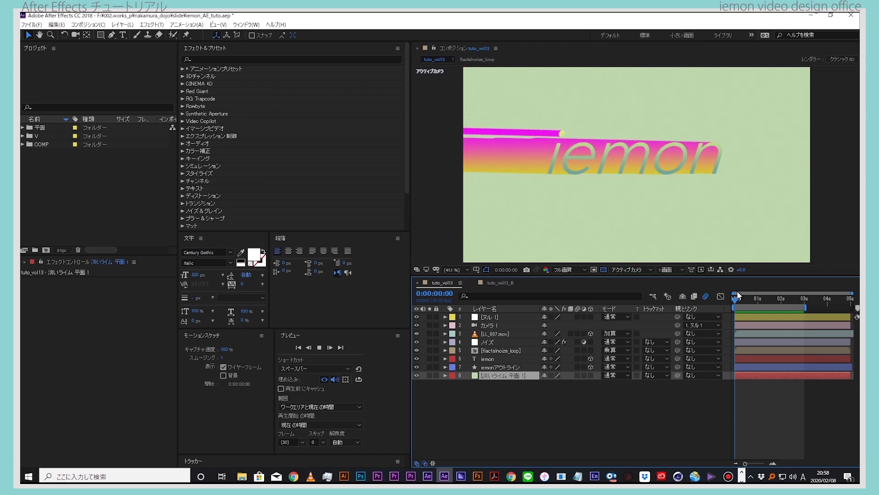
Preview tuto_vol13, then return to tuto_vol13_B with the iemon_影 layer selected
{"action": "key", "text": "space"}
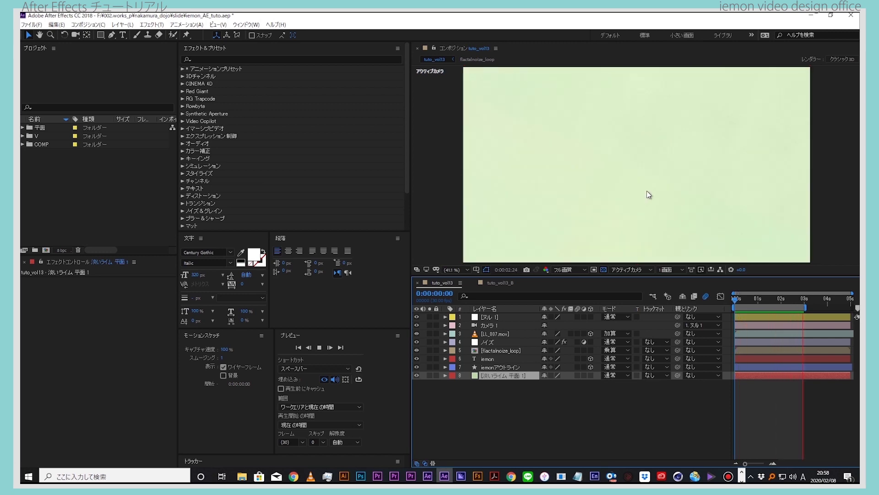
{"action": "left_click", "coordinate": [513, 282]}
{"action": "left_click", "coordinate": [493, 326]}
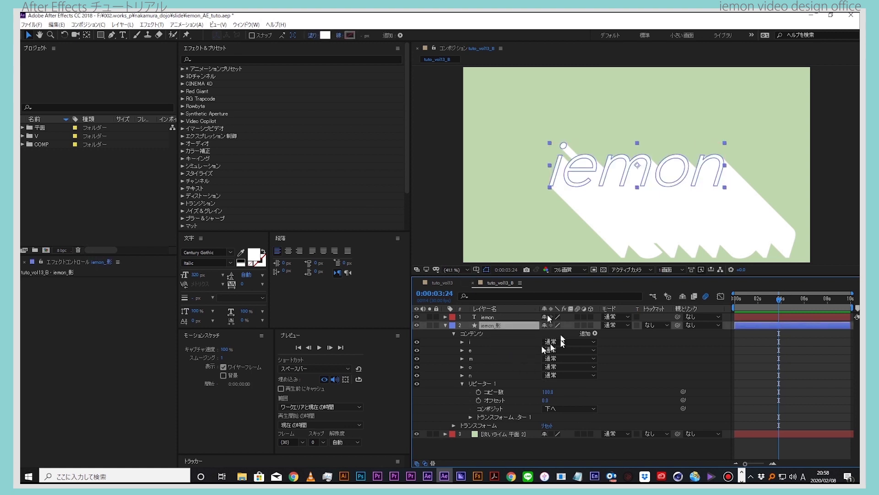
{"action": "left_click", "coordinate": [122, 24]}
Apply a Gradient Overlay layer style to iemon_影 and expand its settings
{"action": "mouse_move", "coordinate": [147, 249]}
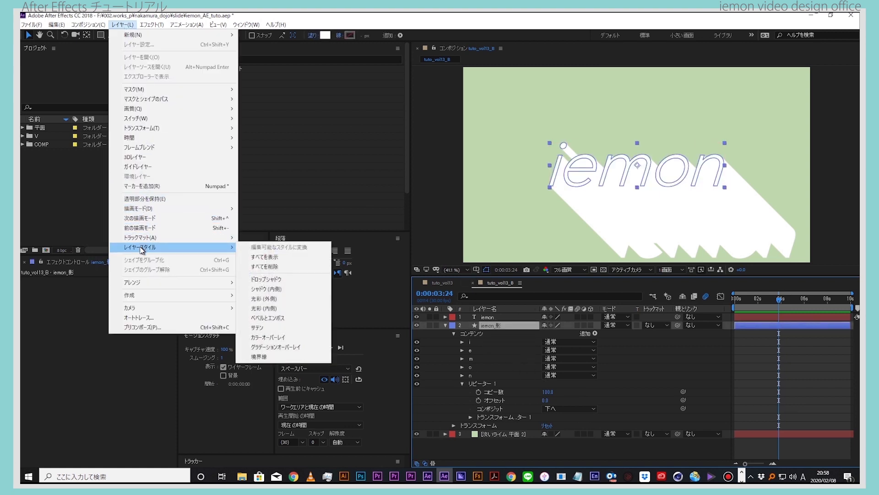
{"action": "left_click", "coordinate": [276, 346]}
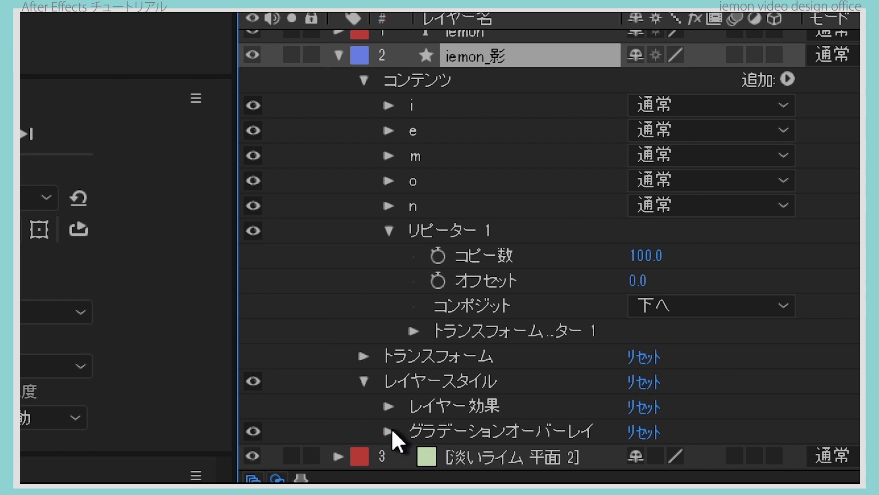
{"action": "left_click", "coordinate": [392, 430]}
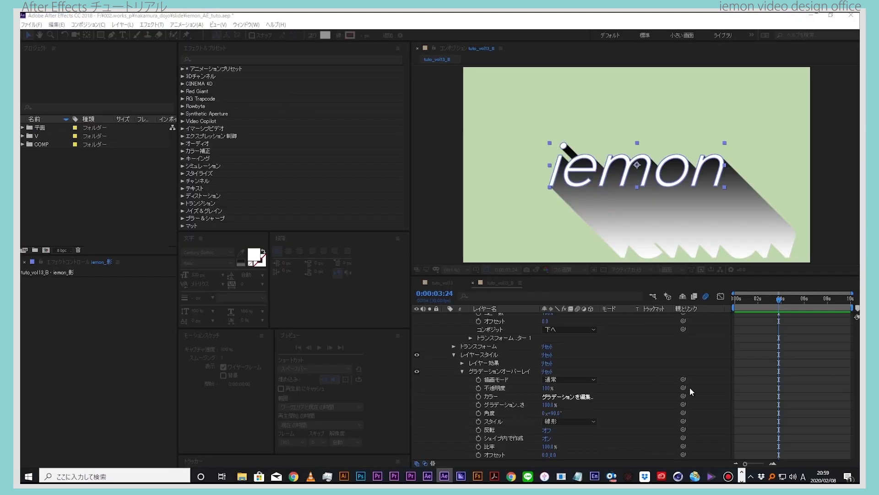
{"action": "left_click", "coordinate": [746, 311]}
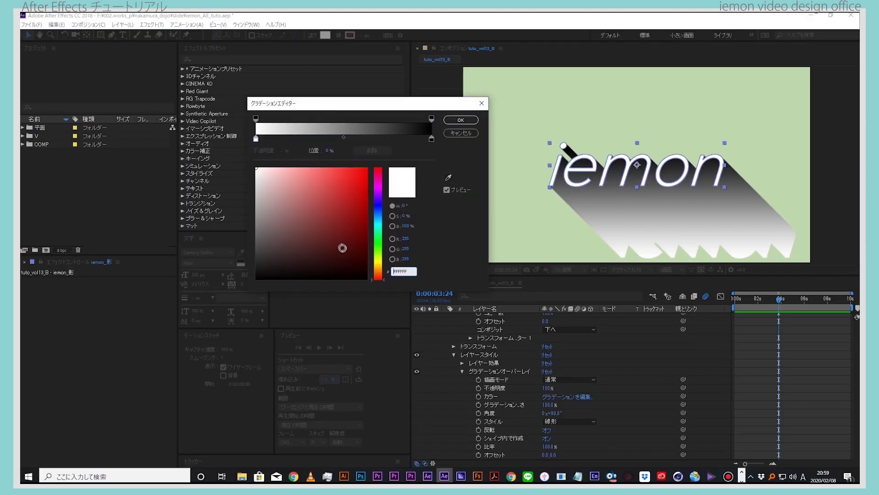
Recolour the gradient from yellow-green B1CE57 to teal 6ECBBB, then preview tuto_vol13
{"action": "left_click", "coordinate": [432, 139]}
{"action": "left_click", "coordinate": [379, 227]}
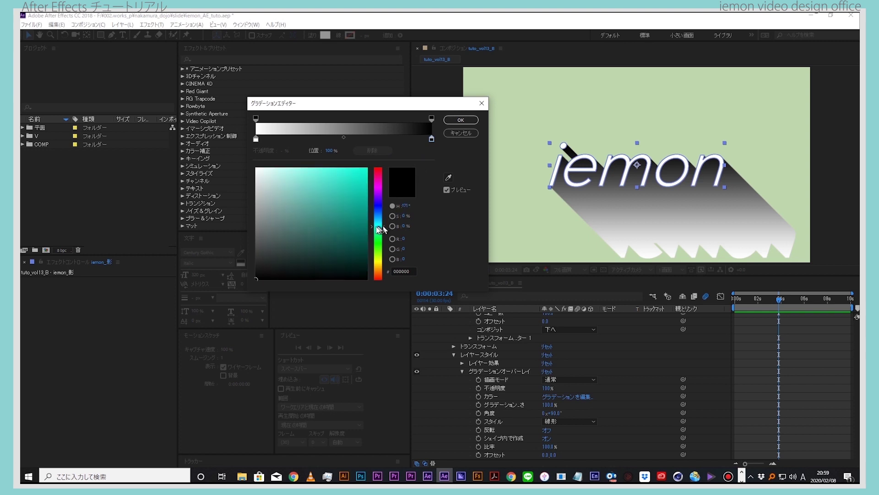
{"action": "left_click_drag", "start_coordinate": [285, 181], "coordinate": [307, 191]}
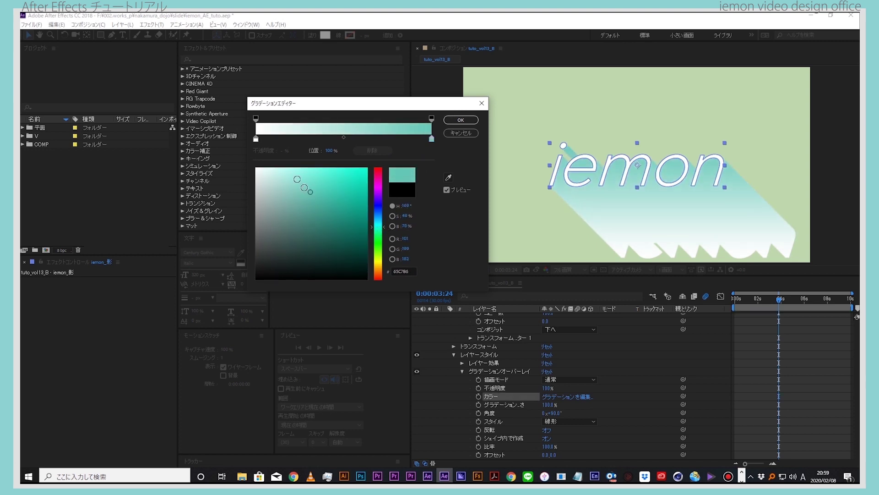
{"action": "left_click", "coordinate": [255, 138]}
{"action": "mouse_move", "coordinate": [378, 243]}
{"action": "left_mouse_down"}
{"action": "mouse_move", "coordinate": [378, 256]}
{"action": "mouse_move", "coordinate": [320, 189]}
{"action": "left_mouse_up"}
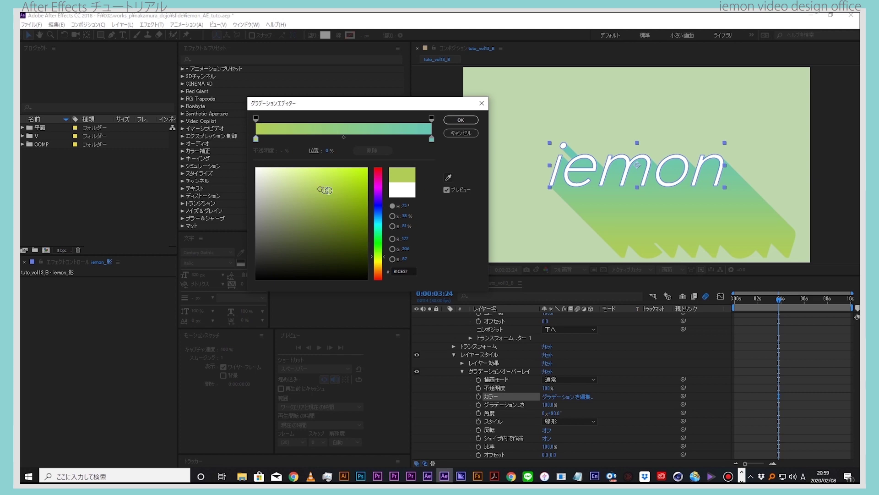
{"action": "key", "text": "Return"}
{"action": "left_click", "coordinate": [449, 284]}
{"action": "key", "text": "space"}
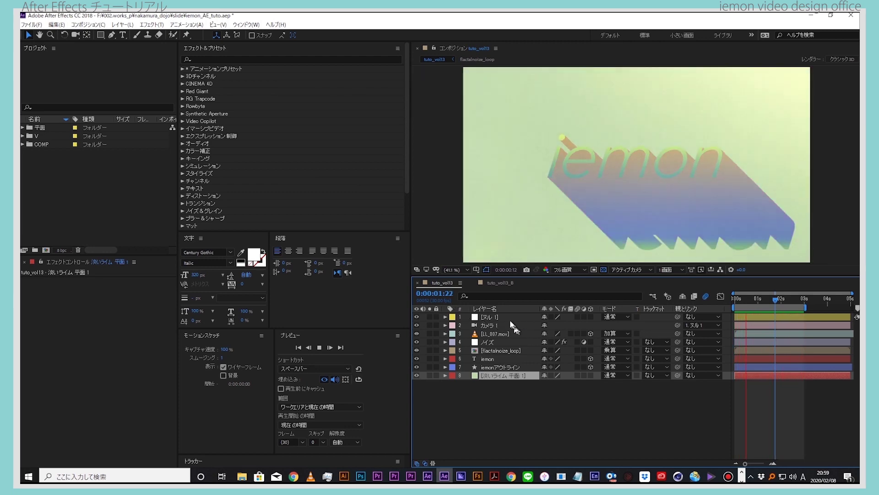
Return to tuto_vol13_B and scroll down to the Gradient Overlay properties
{"action": "left_click", "coordinate": [497, 282]}
{"action": "key", "text": "space"}
{"action": "scroll", "coordinate": [571, 455], "scroll_direction": "down", "scroll_amount": 2}
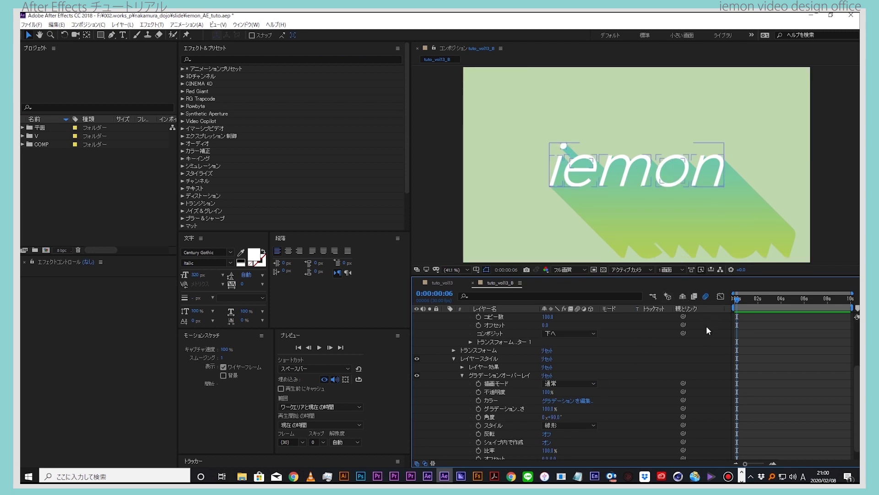
Keyframe the gradient colours so they change to pink and blue at 0:00:02:00
{"action": "left_click", "coordinate": [478, 400]}
{"action": "left_click", "coordinate": [758, 307]}
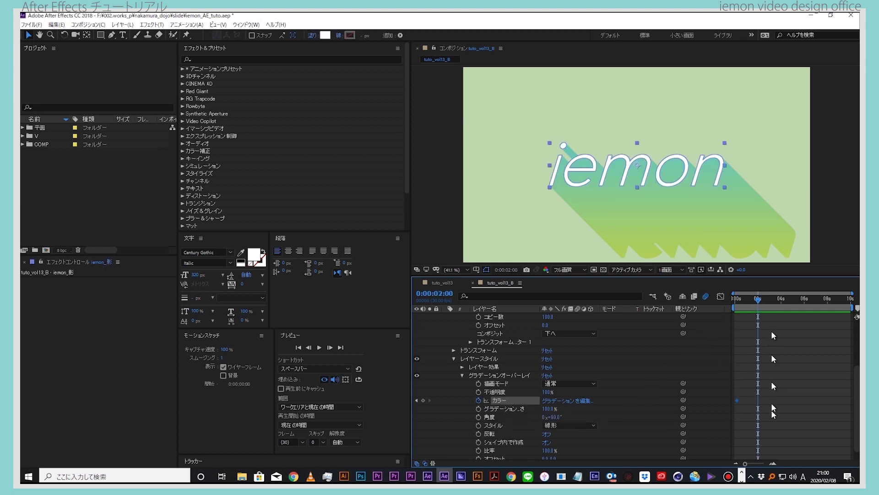
{"action": "left_click", "coordinate": [582, 402]}
{"action": "left_click", "coordinate": [431, 139]}
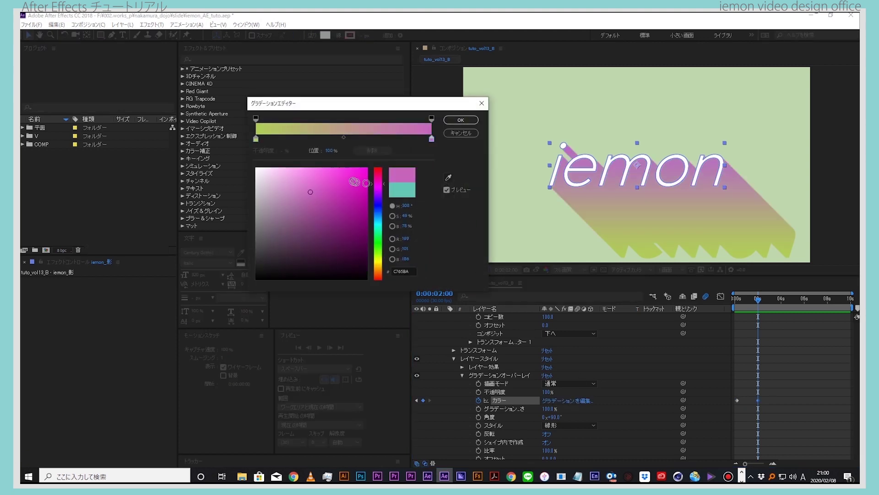
{"action": "left_click_drag", "start_coordinate": [371, 223], "coordinate": [378, 215]}
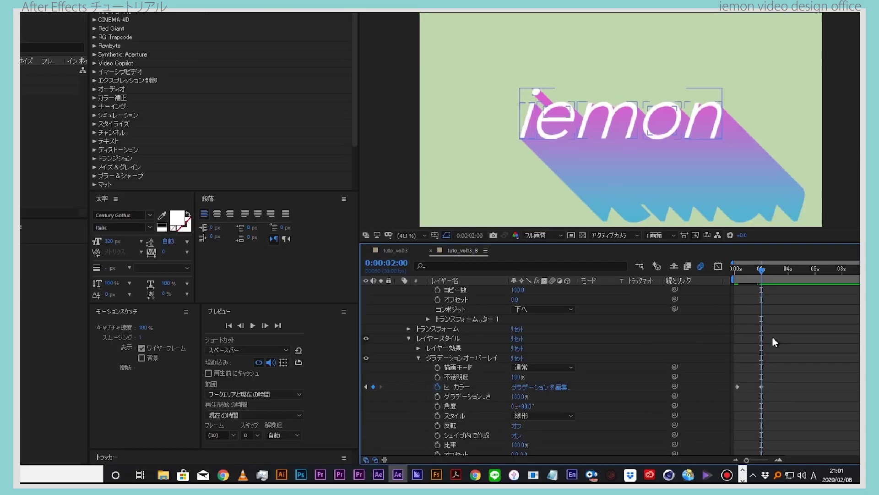
{"action": "mouse_move", "coordinate": [758, 298]}
{"action": "left_mouse_down"}
{"action": "mouse_move", "coordinate": [737, 306]}
{"action": "mouse_move", "coordinate": [755, 308]}
{"action": "left_mouse_up"}
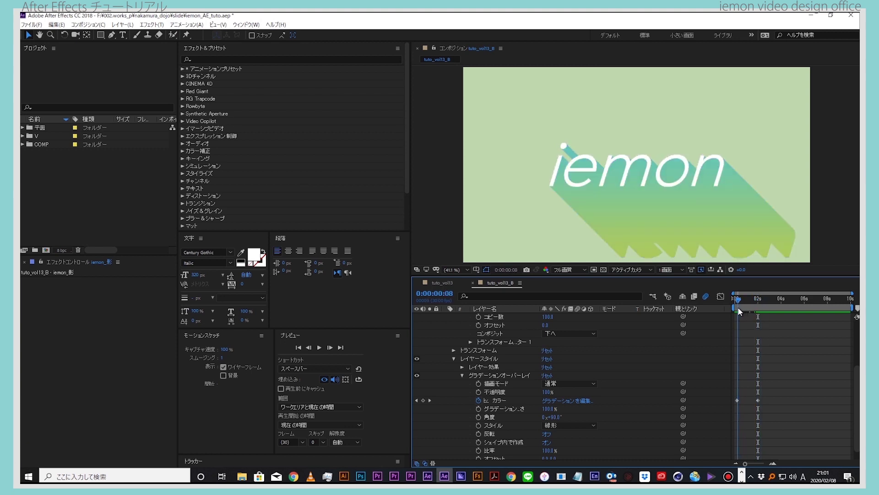
Preview tuto_vol13, then add a position keyframe to the Repeater 1 transform in tuto_vol13_B
{"action": "left_click", "coordinate": [442, 283]}
{"action": "key", "text": "space"}
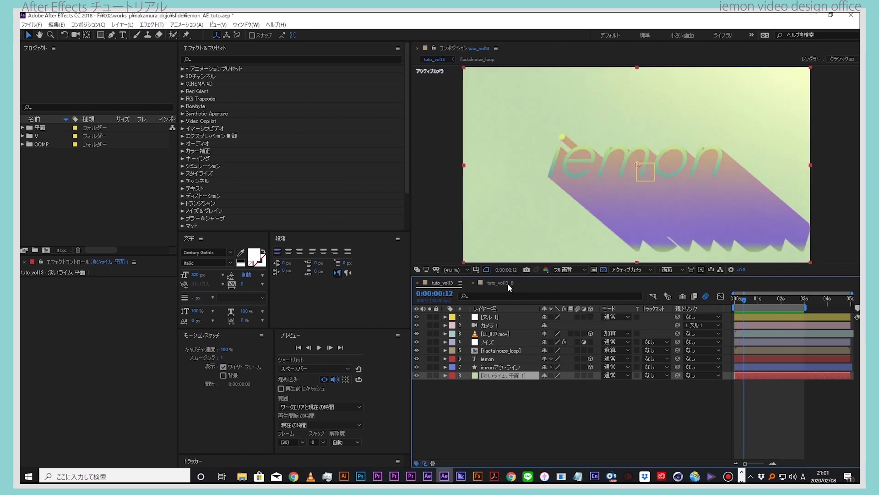
{"action": "left_click", "coordinate": [501, 282]}
{"action": "left_click", "coordinate": [470, 367]}
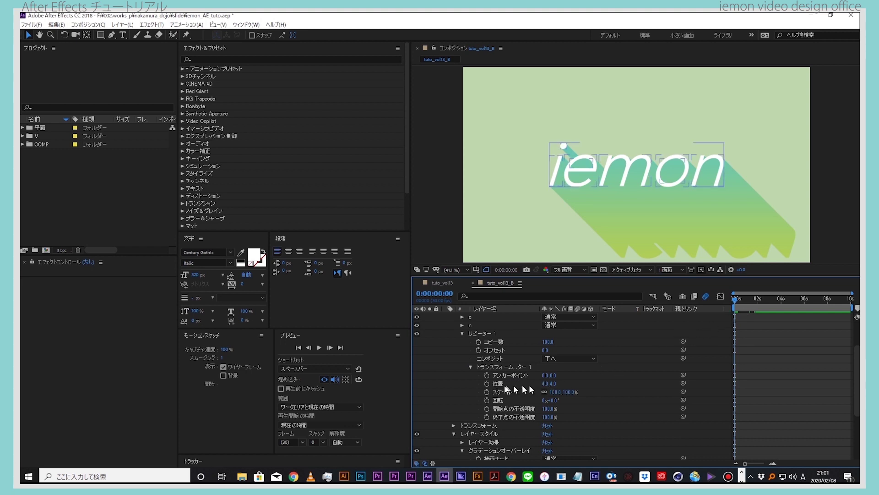
{"action": "left_click", "coordinate": [487, 383]}
Keyframe the repeater position to -4,-4 at 0:00:02:23 and preview the shadow swing
{"action": "left_click_drag", "start_coordinate": [739, 298], "coordinate": [767, 299]}
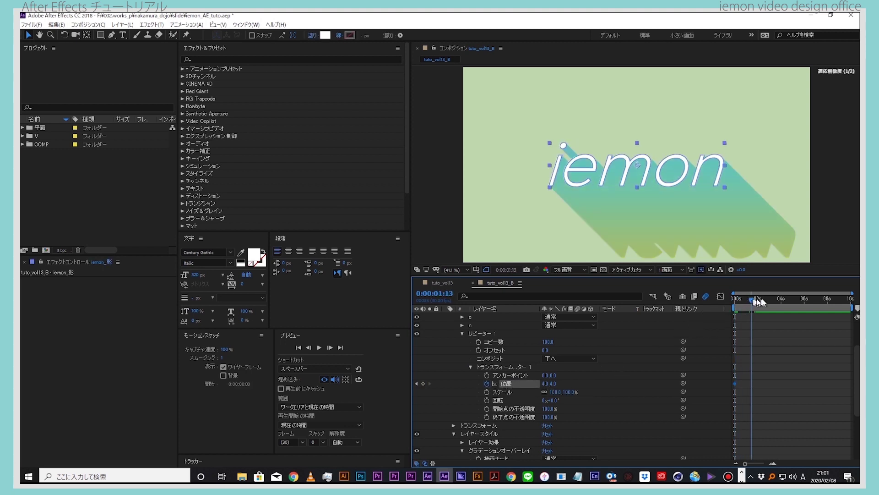
{"action": "left_click", "coordinate": [555, 384]}
{"action": "key", "text": "Return"}
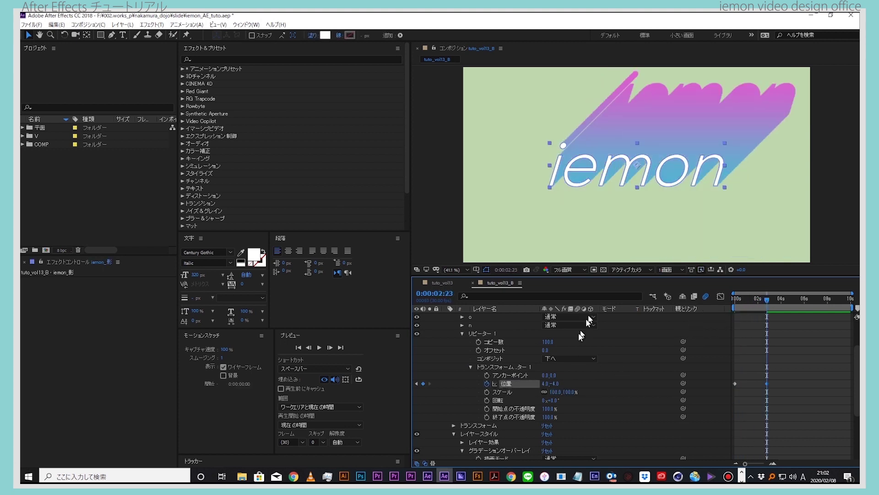
{"action": "type", "text": "-4"}
{"action": "key", "text": "Return"}
{"action": "key", "text": "space"}
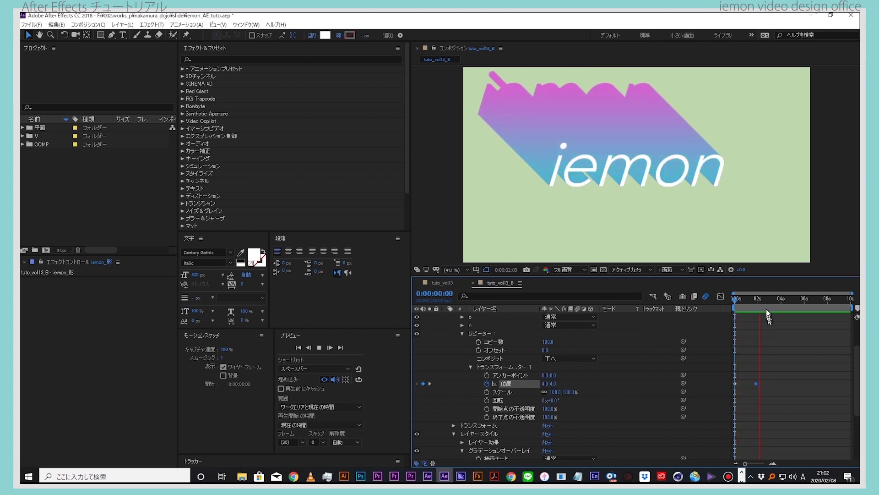
{"action": "key", "text": "space"}
Preview the result in the main tuto_vol13 comp, then go back to tuto_vol13_B
{"action": "scroll", "coordinate": [518, 330], "scroll_direction": "up", "scroll_amount": 1}
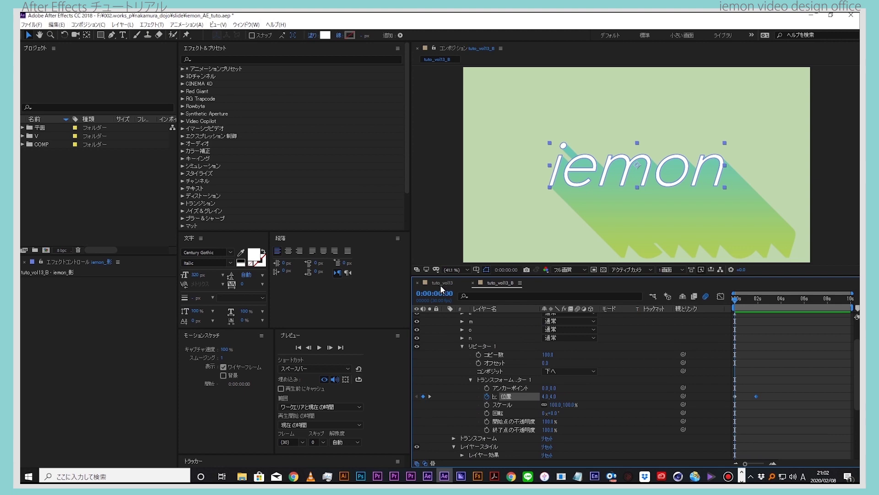
{"action": "left_click", "coordinate": [441, 283]}
{"action": "mouse_move", "coordinate": [762, 300]}
{"action": "left_mouse_down"}
{"action": "mouse_move", "coordinate": [790, 300]}
{"action": "mouse_move", "coordinate": [780, 301]}
{"action": "left_mouse_up"}
{"action": "key", "text": "space"}
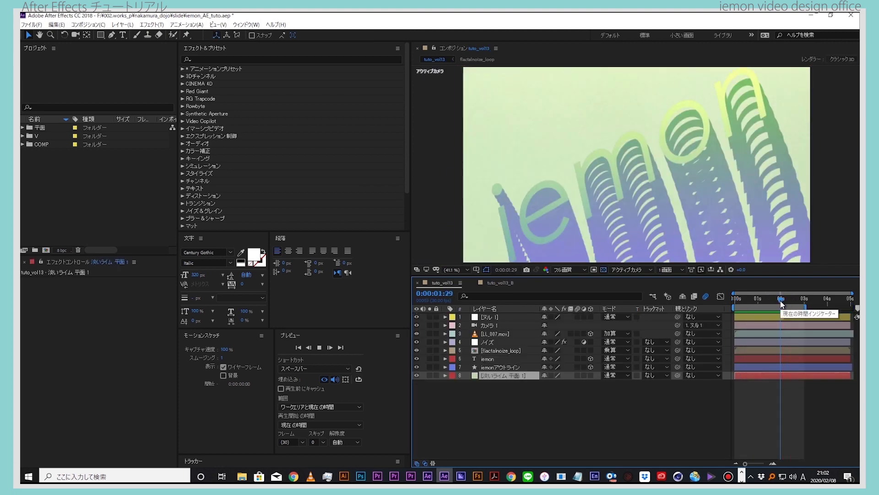
{"action": "key", "text": "space"}
{"action": "left_click", "coordinate": [500, 283]}
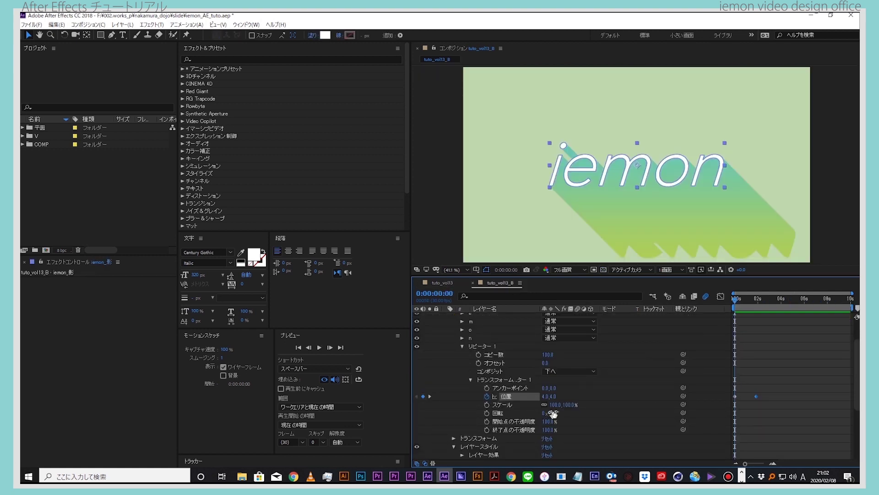
Try rotating the repeater copies into a spiral and preview it in the tuto_vol13 comp
{"action": "key", "text": "space"}
{"action": "left_click_drag", "start_coordinate": [554, 412], "coordinate": [595, 407]}
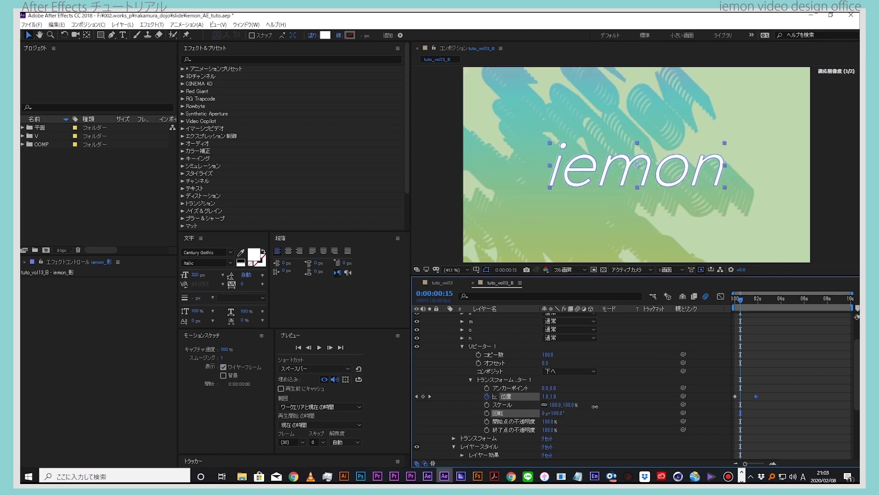
{"action": "left_click", "coordinate": [443, 282]}
{"action": "key", "text": "space"}
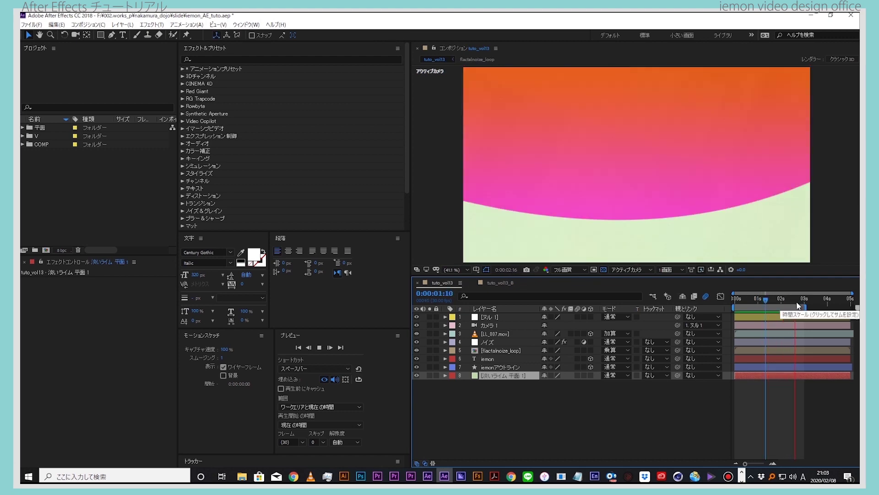
{"action": "left_click_drag", "start_coordinate": [797, 305], "coordinate": [773, 305]}
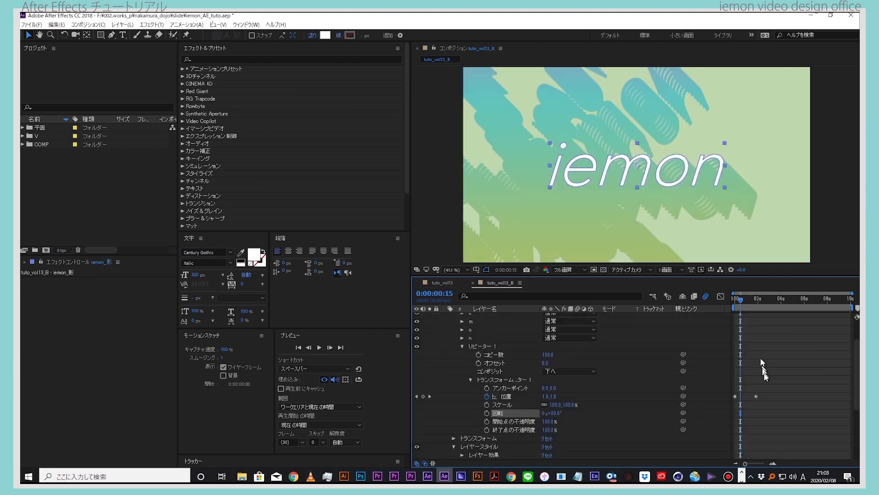
Set the Repeater 1 Rotation to 0, return to frame 0 and collapse the layer properties
{"action": "left_click_drag", "start_coordinate": [740, 300], "coordinate": [737, 300]}
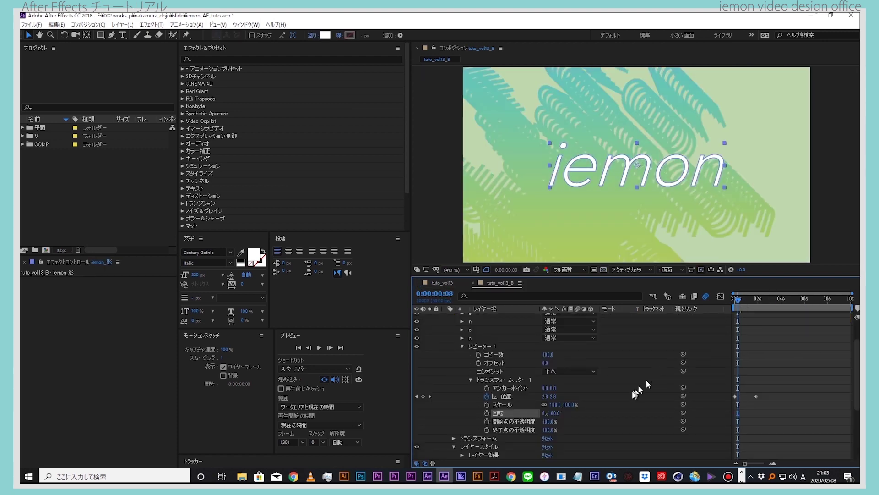
{"action": "type", "text": "0"}
{"action": "key", "text": "Return"}
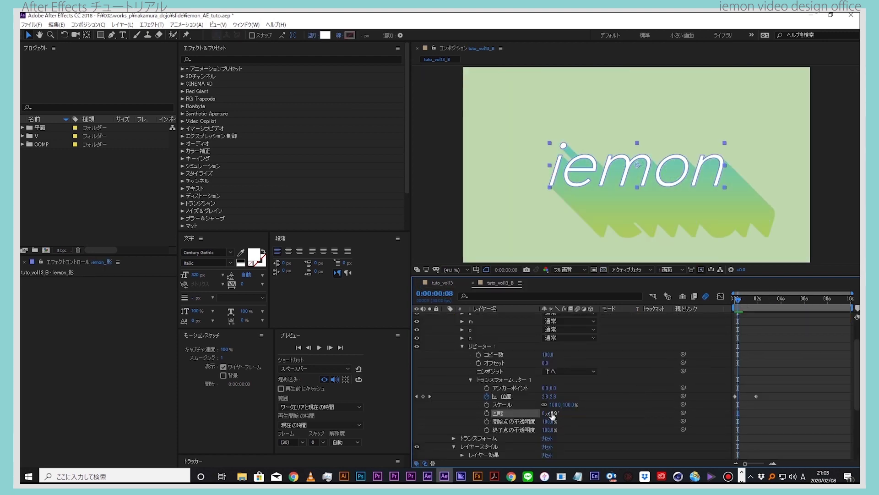
{"action": "left_click_drag", "start_coordinate": [741, 300], "coordinate": [731, 314]}
{"action": "key", "text": "u"}
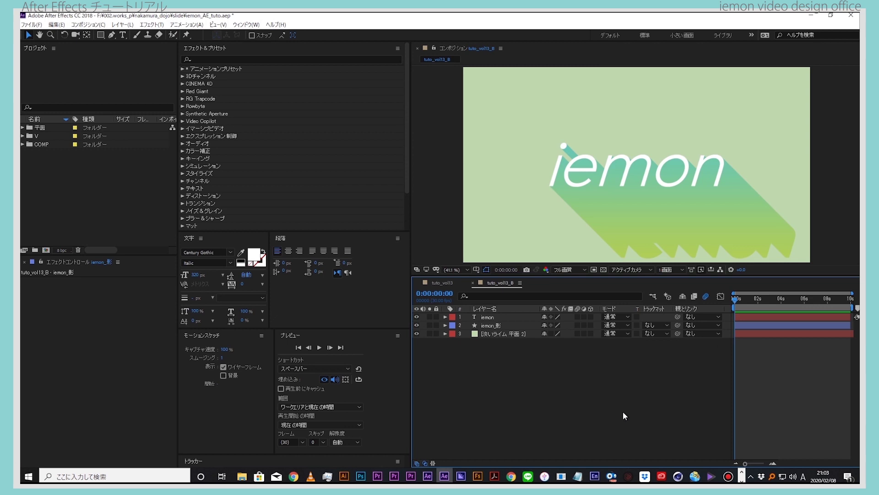
{"action": "left_click", "coordinate": [443, 283]}
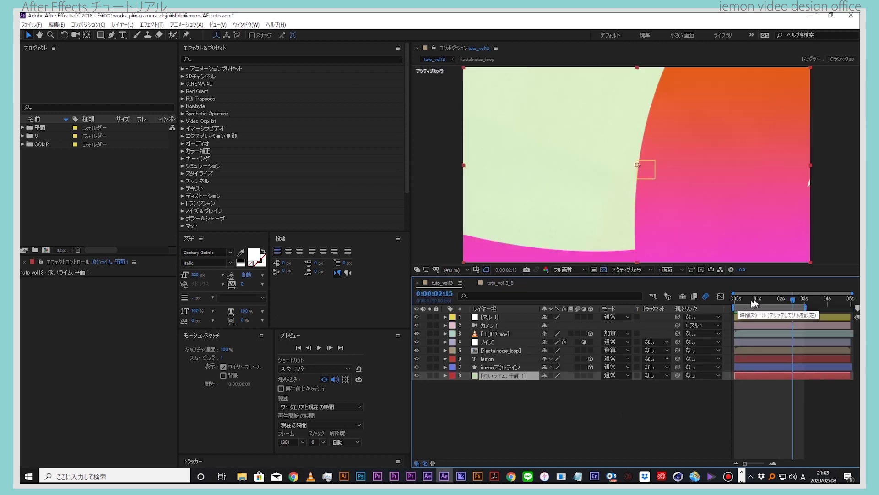
Preview tuto_vol13, then open the [flactalnoize_loop] layer's precomp
{"action": "key", "text": "space"}
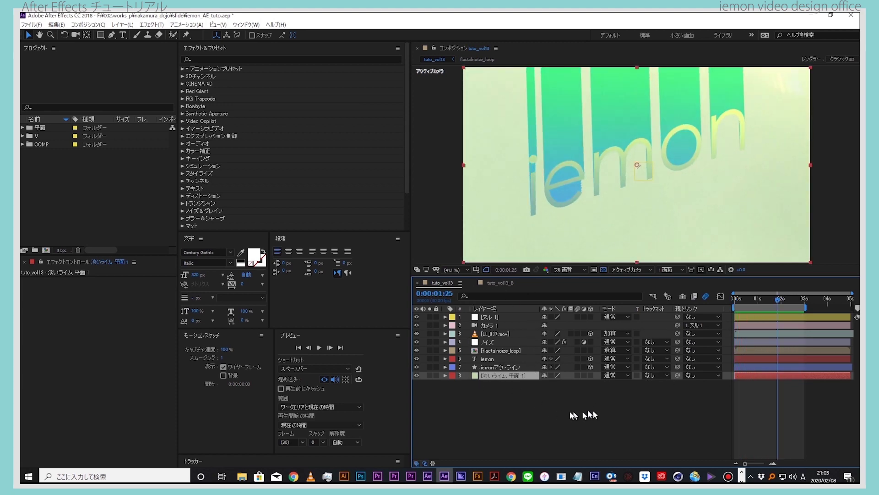
{"action": "left_click_drag", "start_coordinate": [497, 350], "coordinate": [487, 363]}
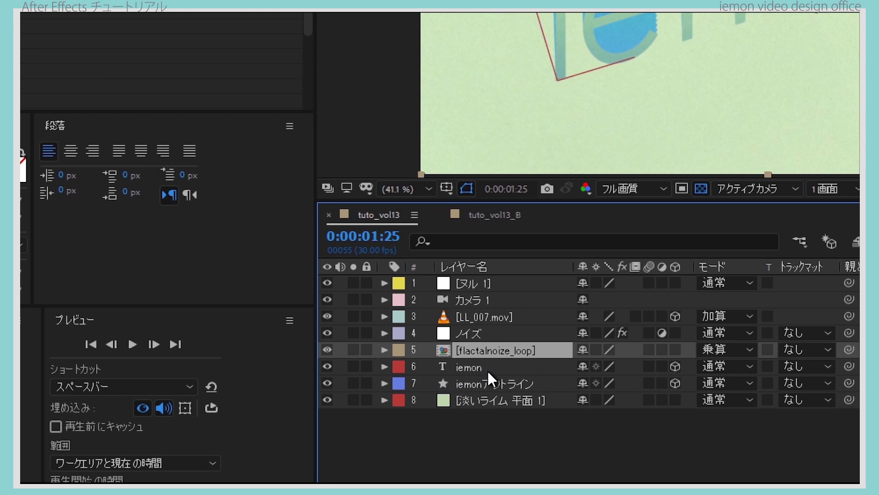
{"action": "mouse_move", "coordinate": [487, 370]}
{"action": "left_mouse_down"}
{"action": "mouse_move", "coordinate": [507, 380]}
{"action": "mouse_move", "coordinate": [512, 350]}
{"action": "left_mouse_up"}
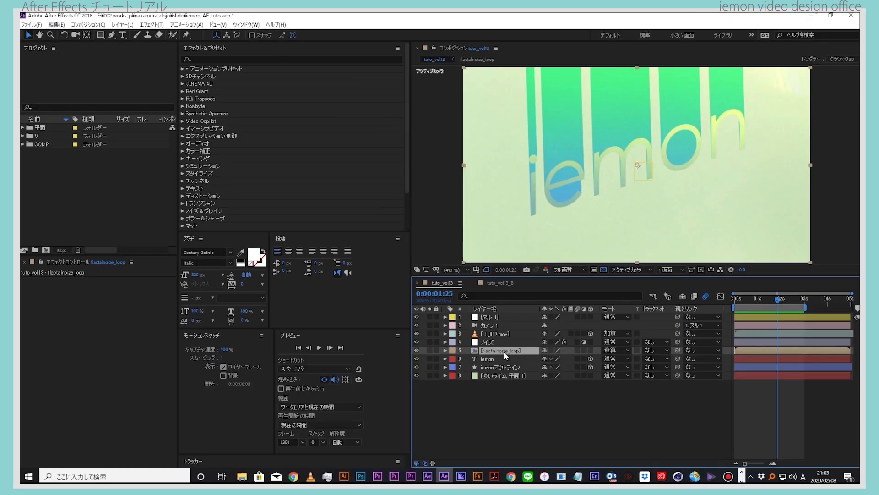
{"action": "double_click", "coordinate": [504, 352]}
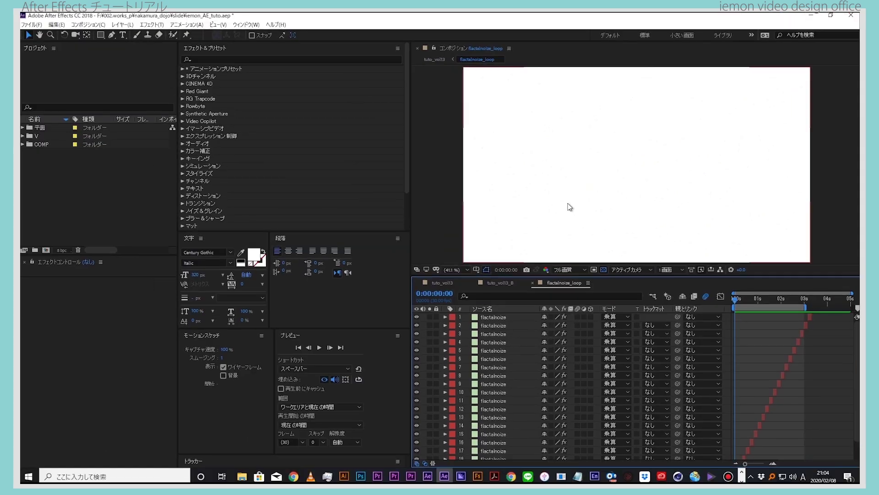
Lower the Fractal Noise Brightness to 65 and preview the noise animation
{"action": "left_click_drag", "start_coordinate": [516, 362], "coordinate": [598, 171]}
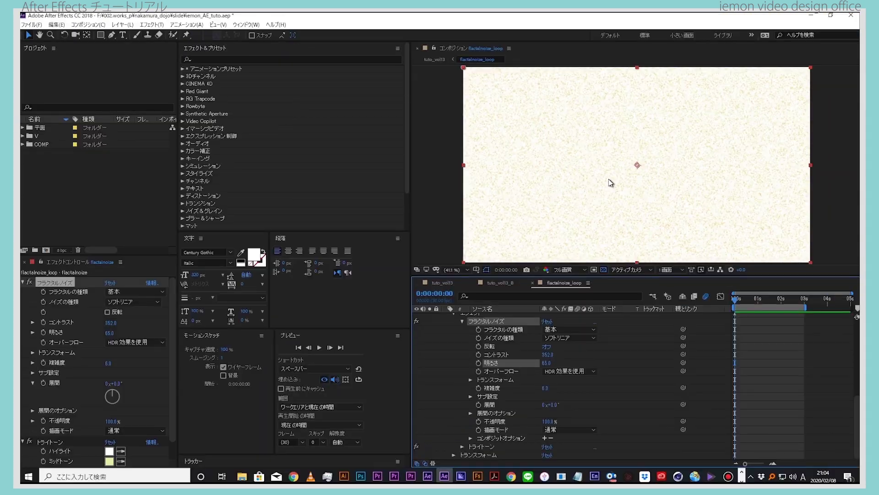
{"action": "key", "text": "space"}
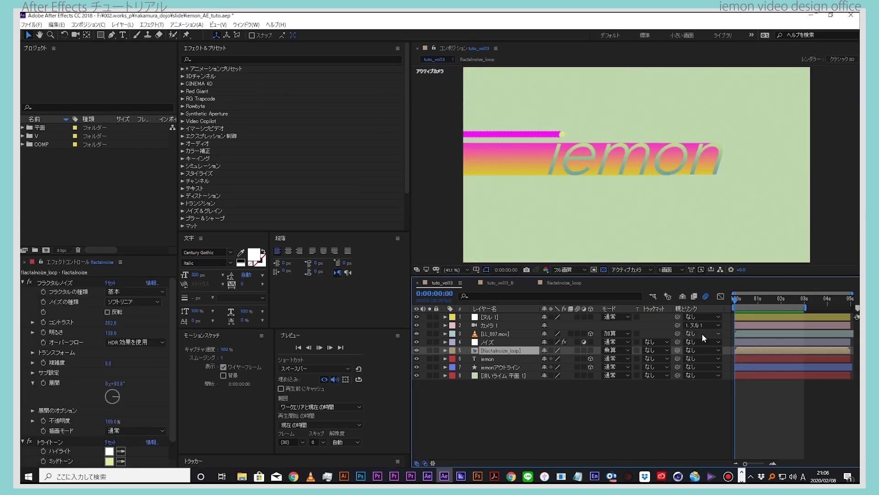
{"action": "key", "text": "space"}
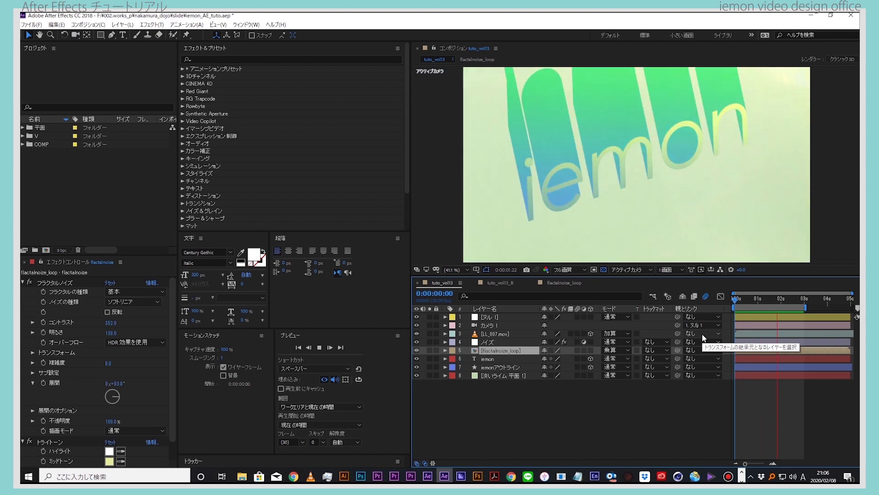
{"action": "left_click", "coordinate": [490, 343]}
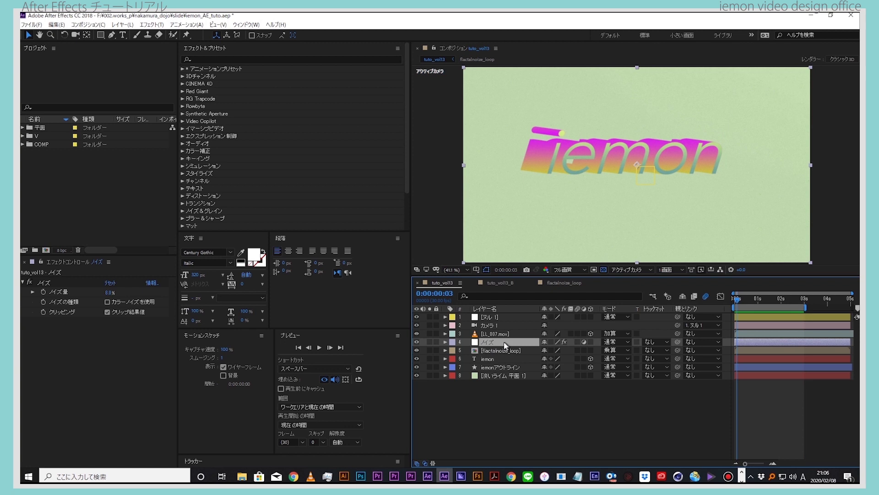
{"action": "left_click", "coordinate": [445, 341]}
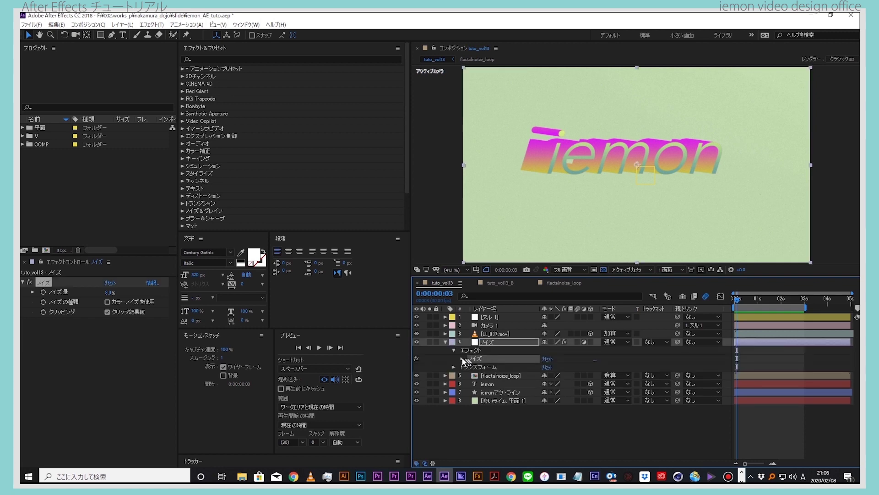
{"action": "left_click", "coordinate": [462, 358]}
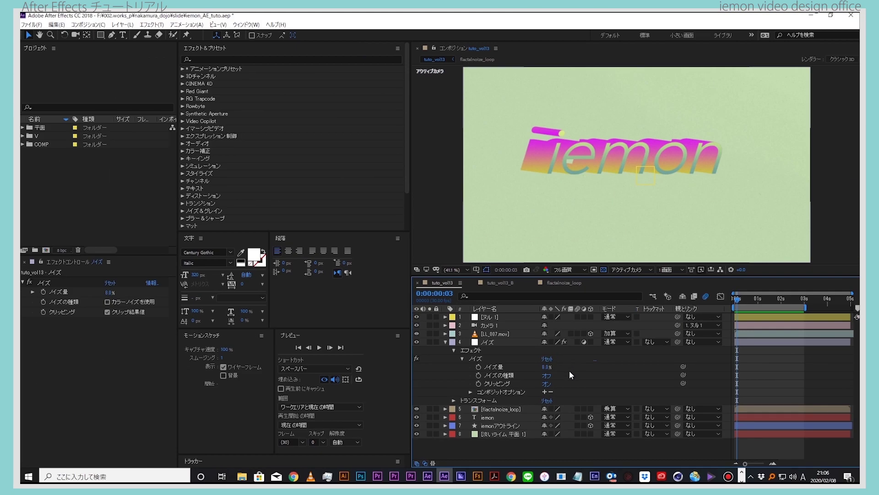
{"action": "left_click", "coordinate": [499, 375]}
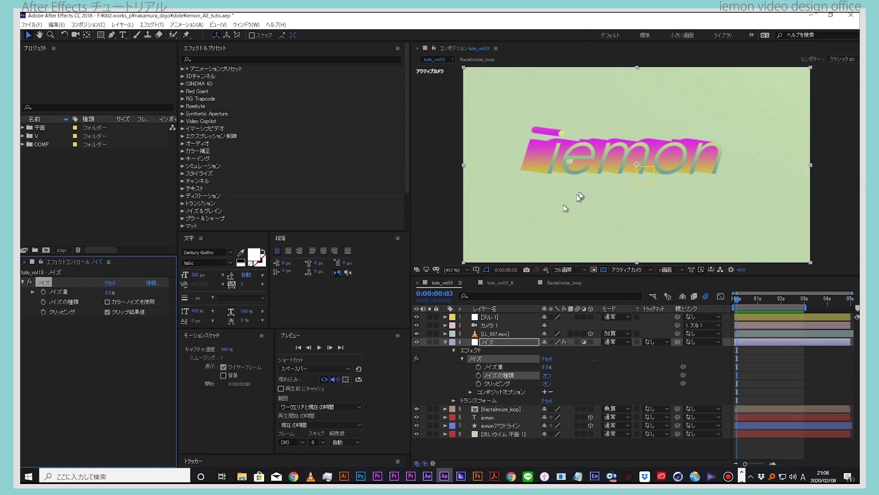
{"action": "left_click", "coordinate": [455, 346]}
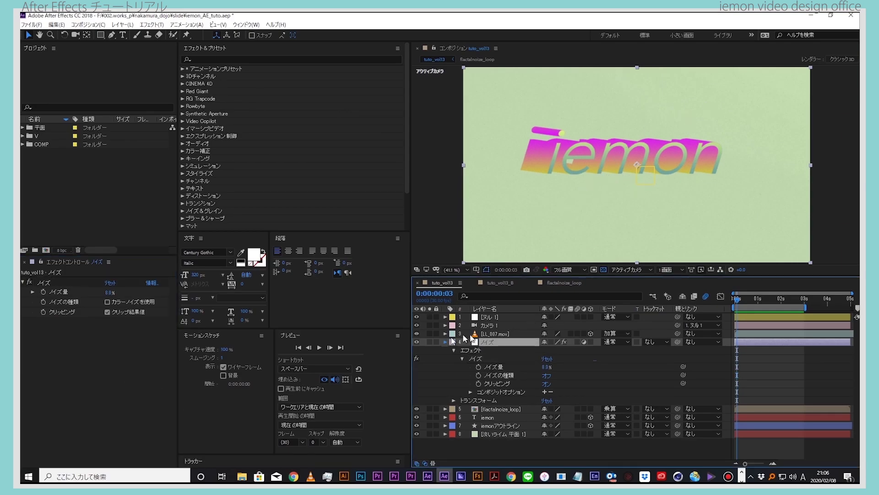
{"action": "left_click", "coordinate": [445, 342]}
{"action": "left_click", "coordinate": [462, 333]}
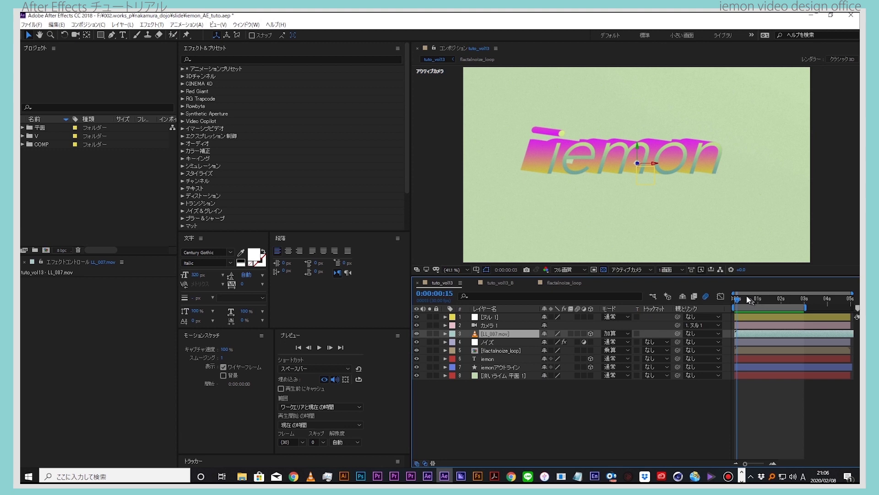
Solo the LL_007.mov light-leak clip and play it from the start
{"action": "left_click_drag", "start_coordinate": [748, 298], "coordinate": [752, 299]}
{"action": "left_click", "coordinate": [429, 334]}
{"action": "left_click", "coordinate": [731, 298]}
{"action": "key", "text": "space"}
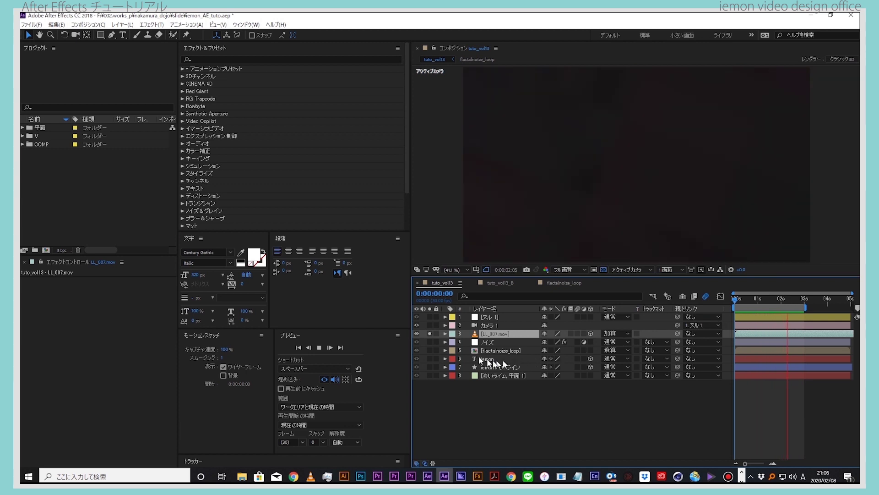
{"action": "key", "text": "space"}
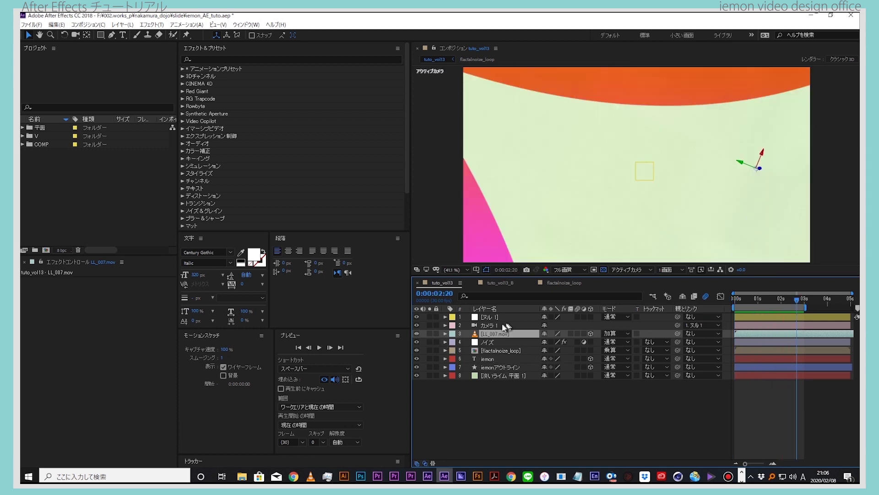
Select Camera 1 and preview the camera animation over the iemon title
{"action": "left_click", "coordinate": [504, 325]}
{"action": "left_click_drag", "start_coordinate": [751, 298], "coordinate": [777, 300]}
{"action": "key", "text": "space"}
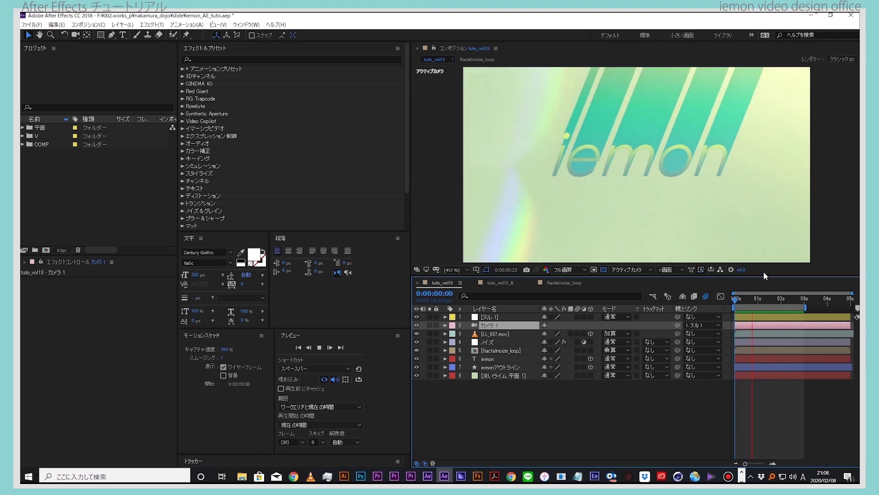
{"action": "key", "text": "space"}
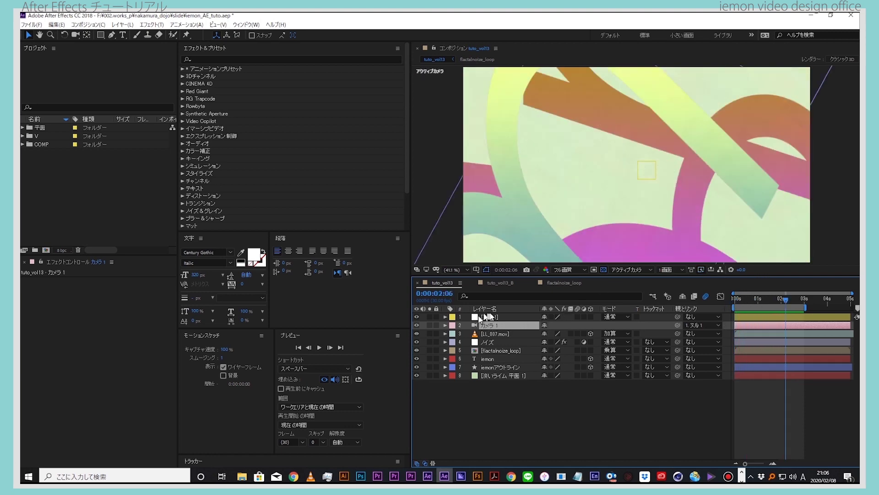
Show Null 1's Position keyframes that drive the camera, and preview the move
{"action": "left_click", "coordinate": [494, 318]}
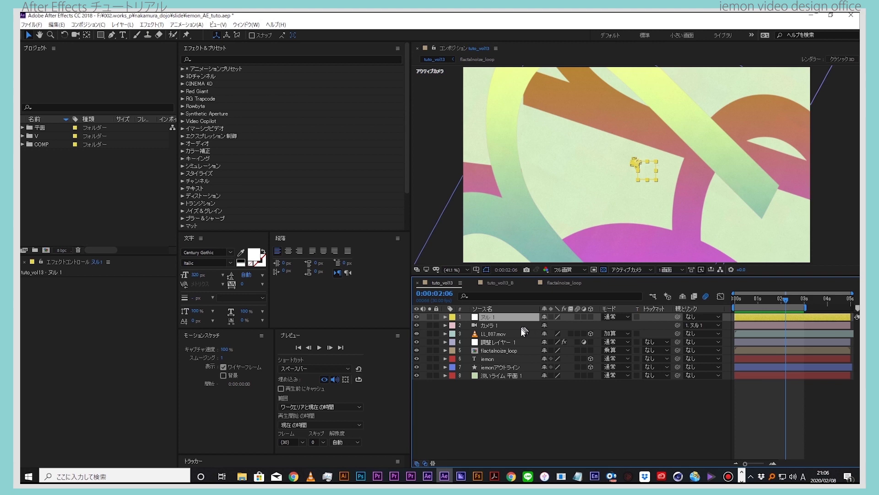
{"action": "key", "text": "u"}
{"action": "key", "text": "space"}
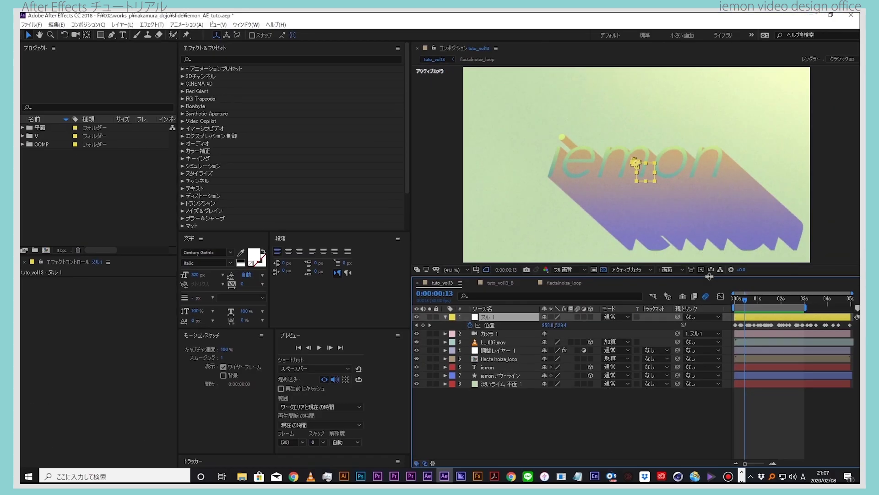
{"action": "key", "text": "space"}
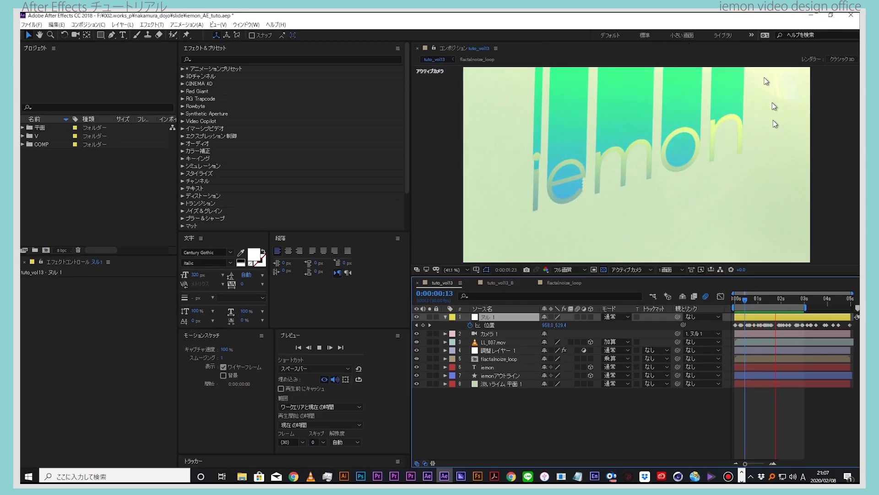